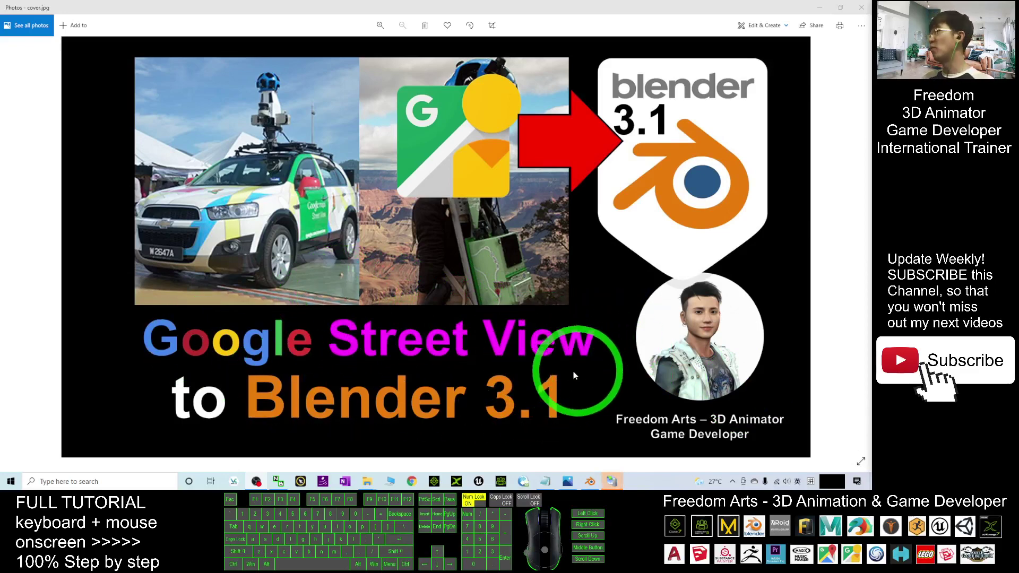
Bring Blender forward, then zoom and orbit inside the panorama-textured UV sphere
click(592, 486)
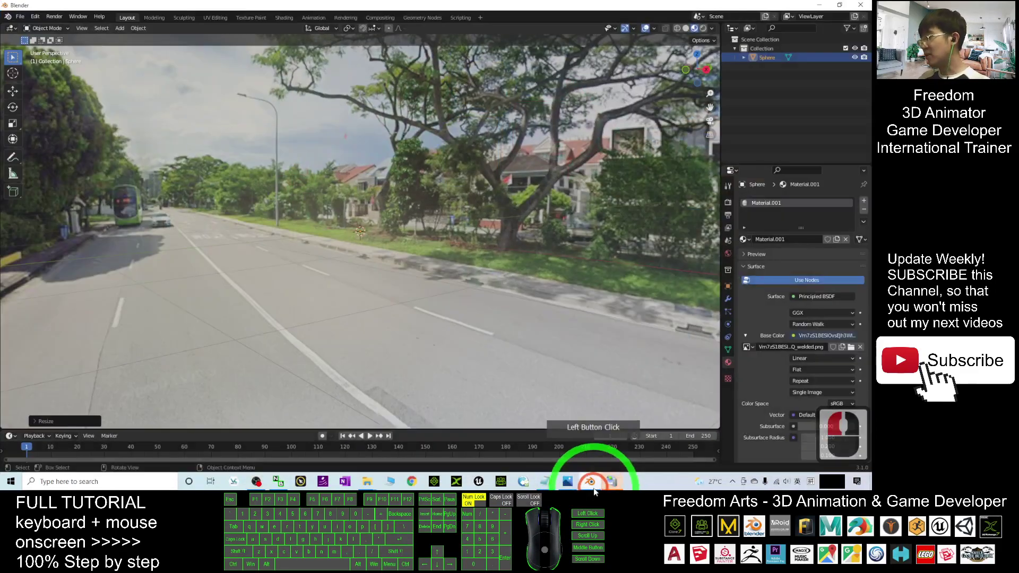
scroll(387, 255, down, 12)
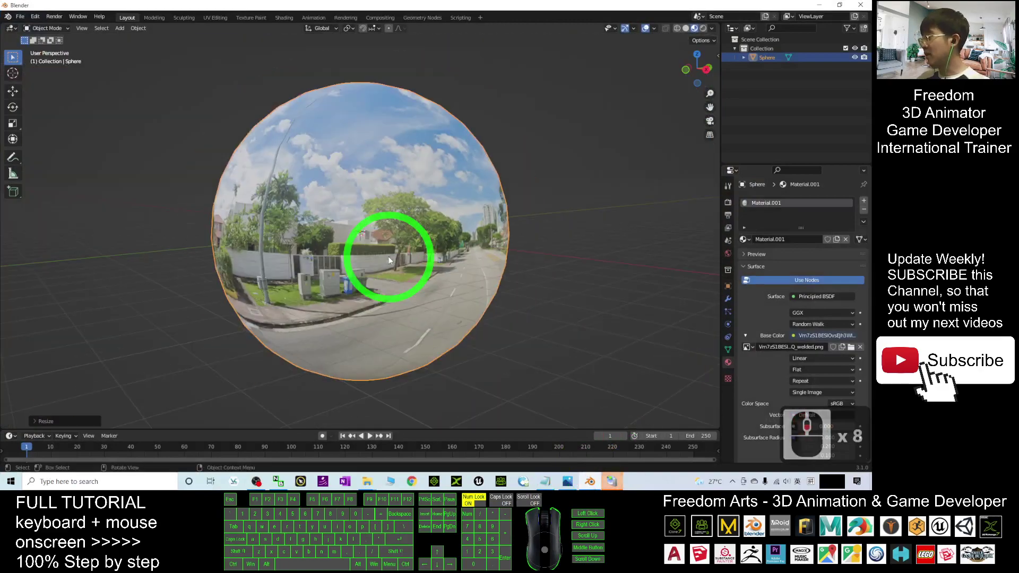
scroll(386, 244, up, 15)
scroll(390, 251, up, 2)
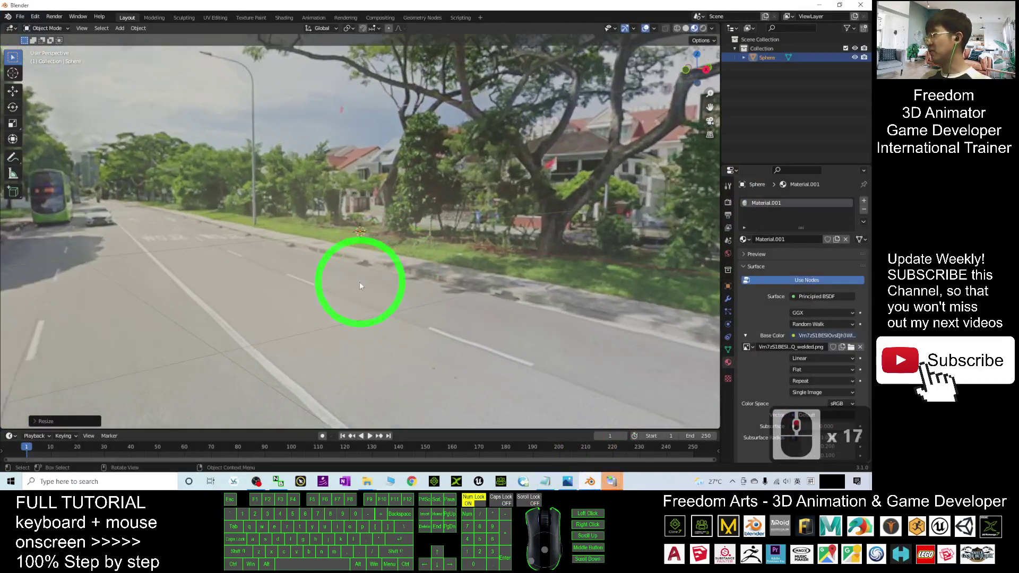
middle_drag(355, 307, 247, 325)
scroll(247, 326, down, 20)
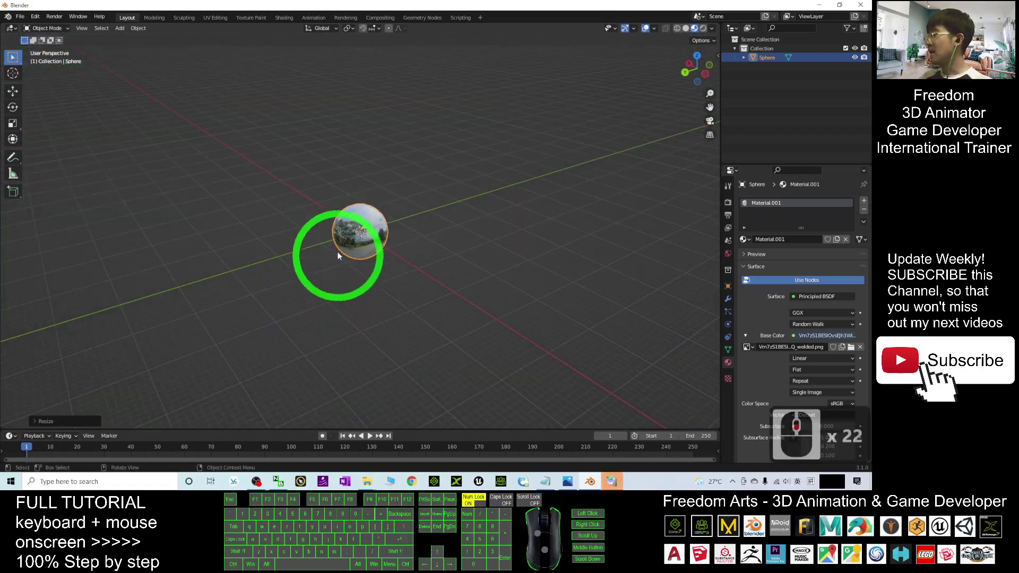
scroll(389, 195, up, 7)
Orbit around the sphere and zoom in, sweeping the view from the road up to the sky
middle_drag(295, 255, 466, 230)
scroll(374, 186, up, 10)
scroll(374, 187, up, 3)
scroll(408, 289, up, 4)
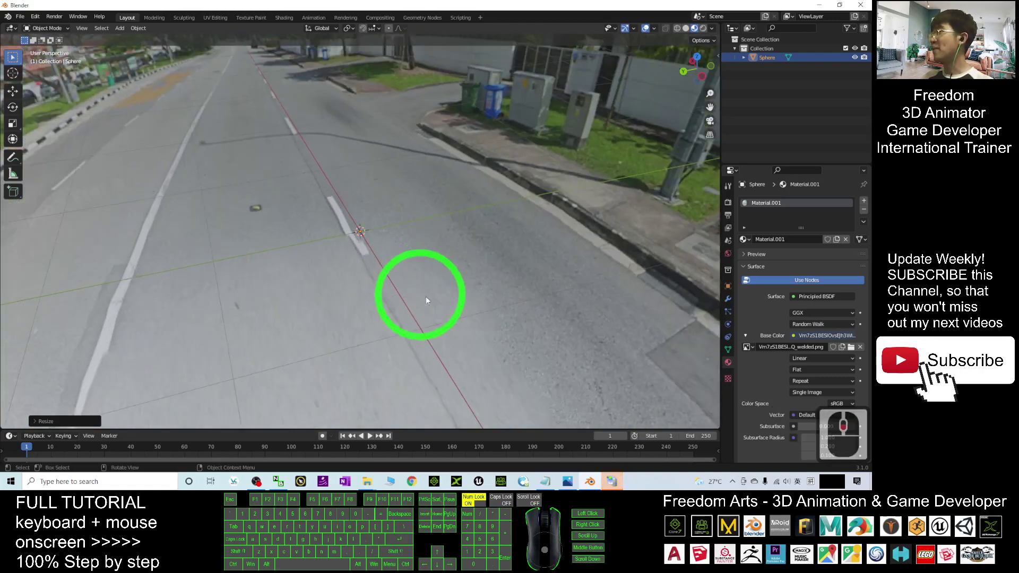
scroll(435, 304, up, 3)
middle_drag(421, 330, 492, 306)
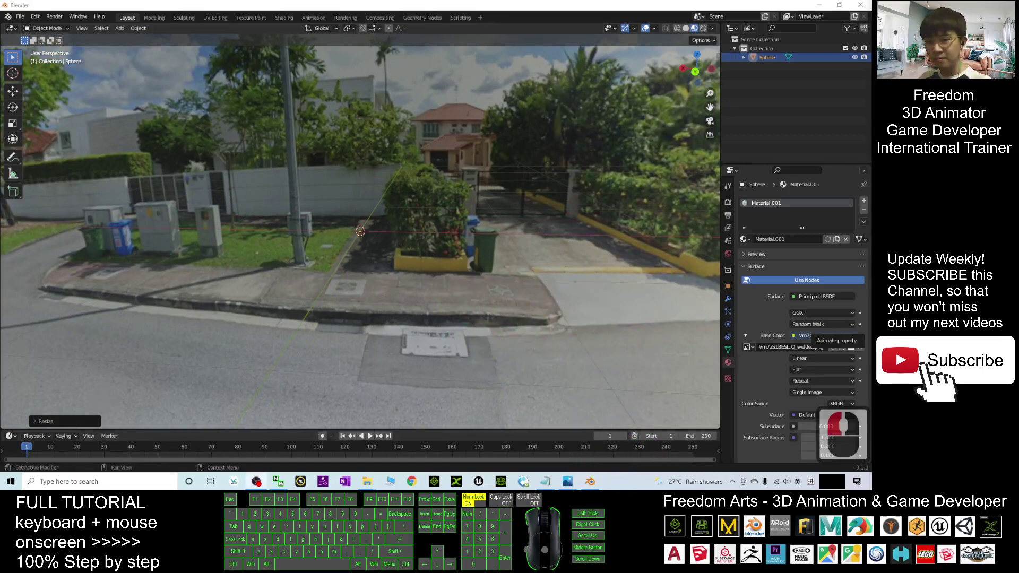
click(618, 391)
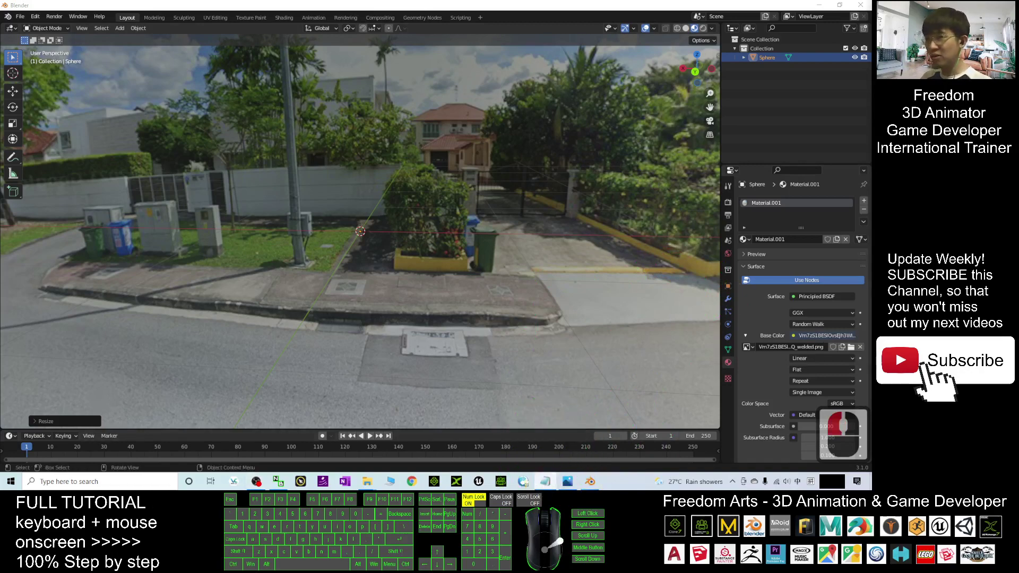
Select the StreetViewGrabber Google Drive link in Notes.txt, then minimize Notepad and Blender
click(545, 481)
drag(819, 95, 518, 92)
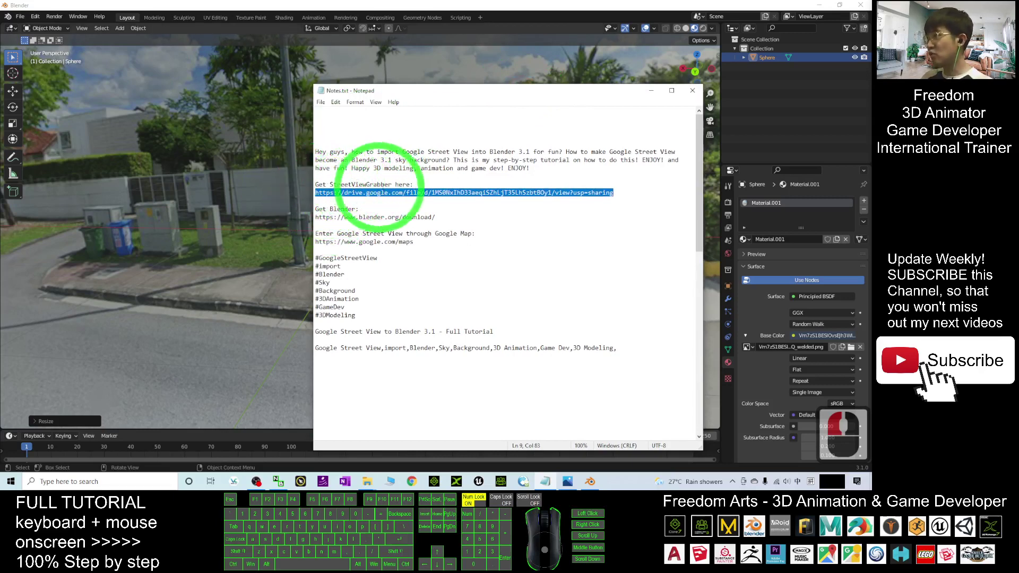
click(315, 199)
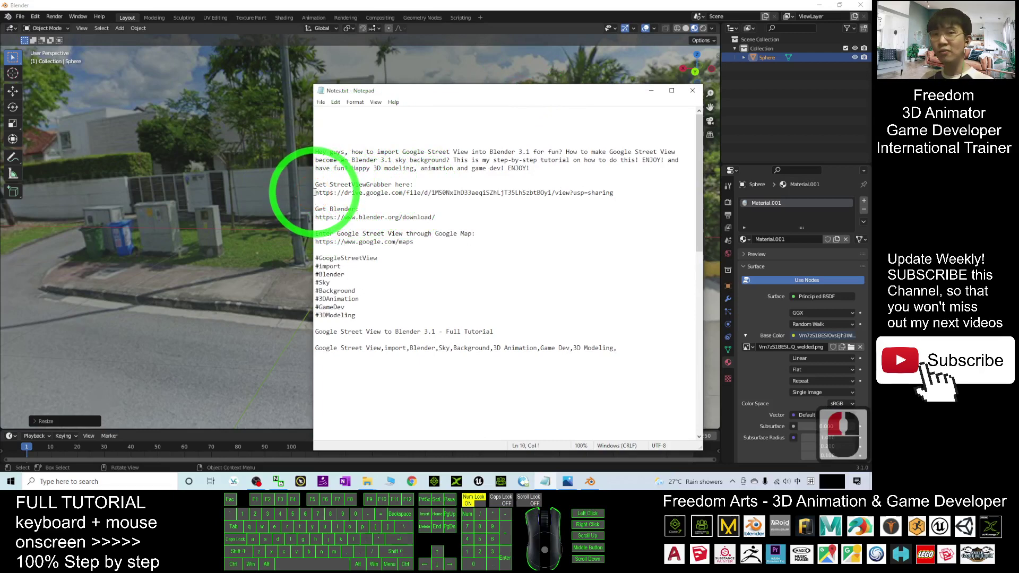
drag(315, 193, 621, 193)
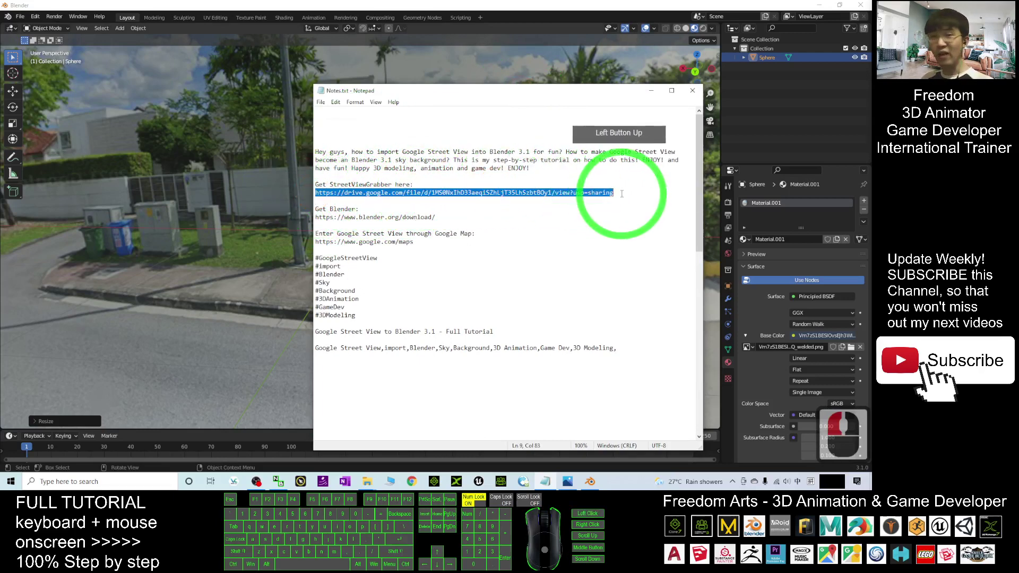
click(651, 96)
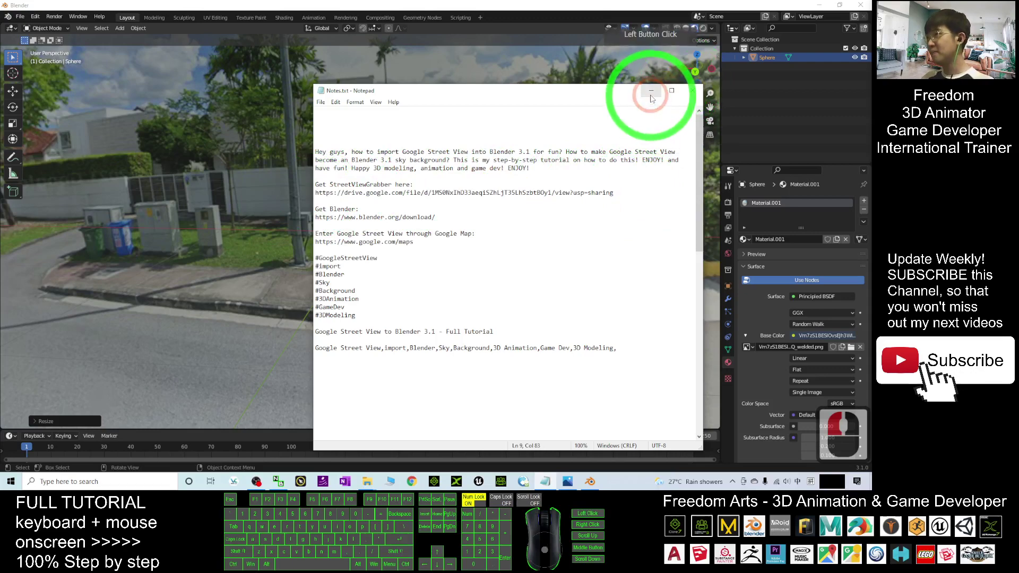
click(818, 7)
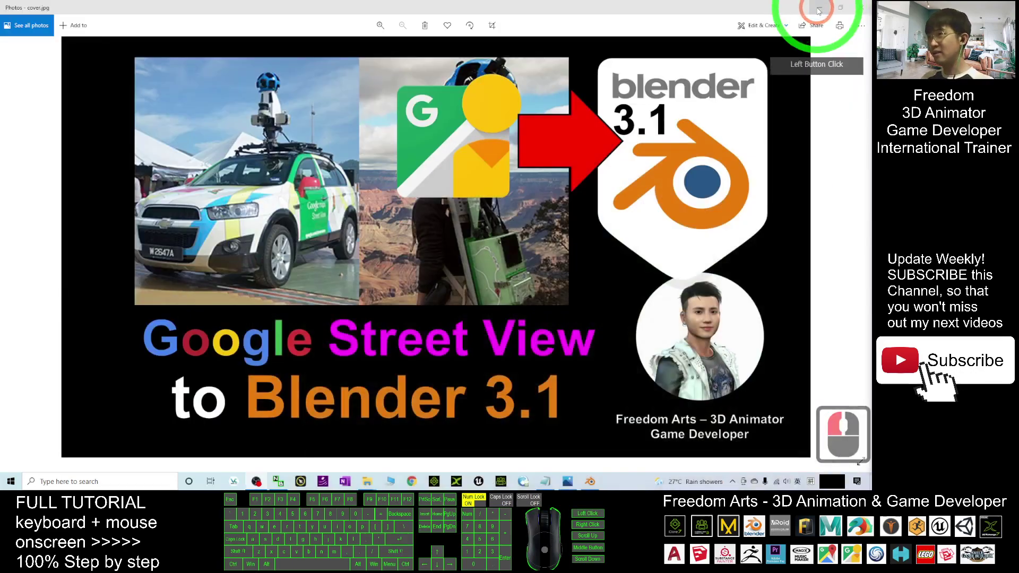
Open the StreetViewGrabber(v1.6.0) desktop folder in File Explorer and centre its window
click(818, 8)
double_click(16, 64)
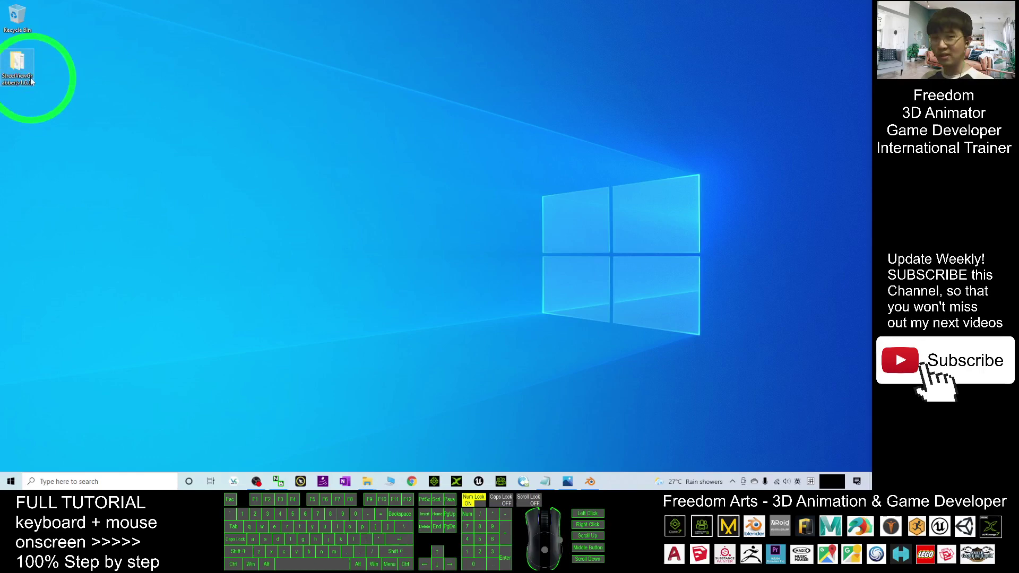
click(23, 60)
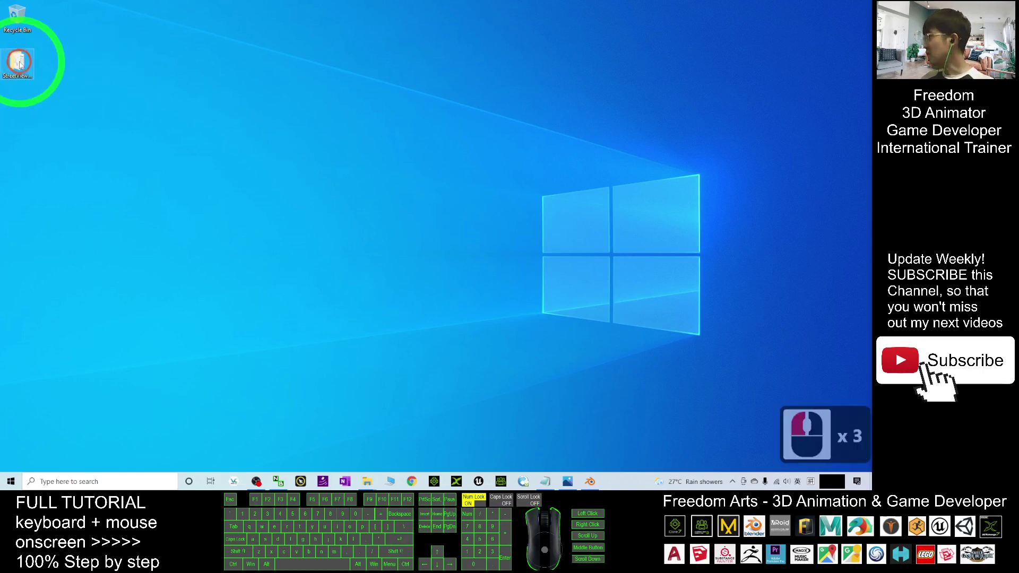
drag(716, 11, 518, 59)
Place Explorer and Notes.txt side by side and copy the Google Maps link
click(544, 482)
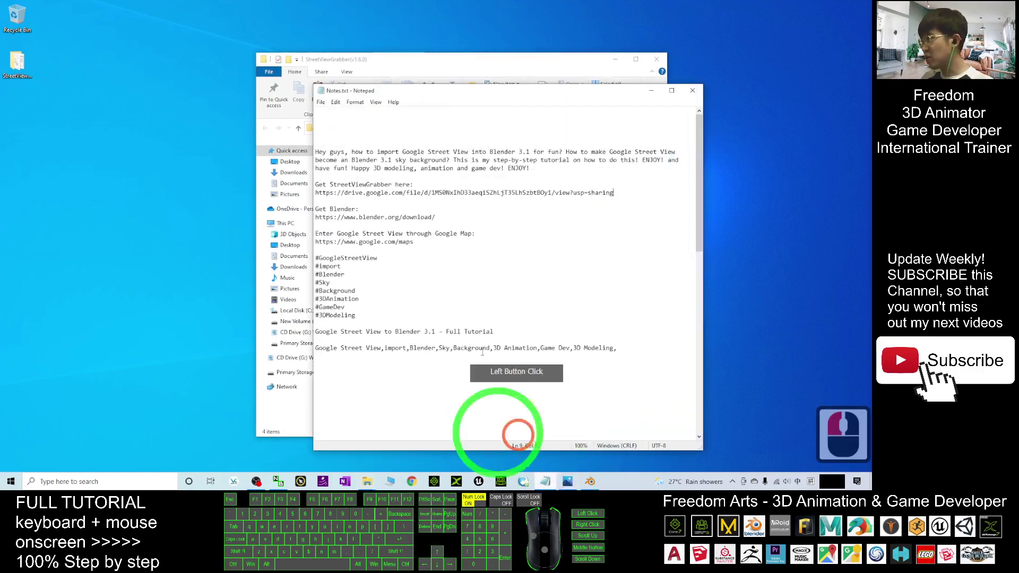
drag(471, 100, 653, 83)
click(295, 55)
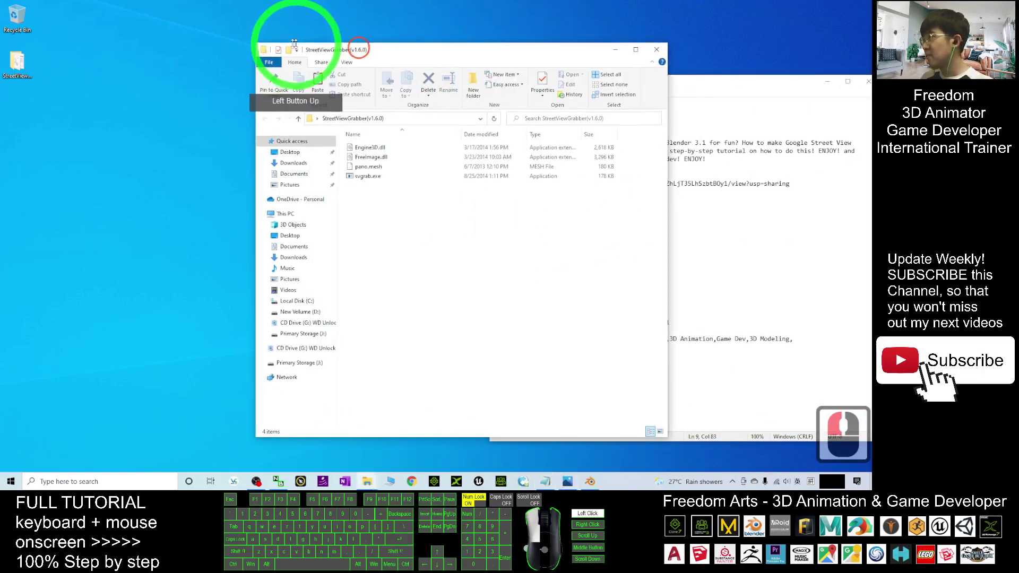
drag(450, 60, 260, 59)
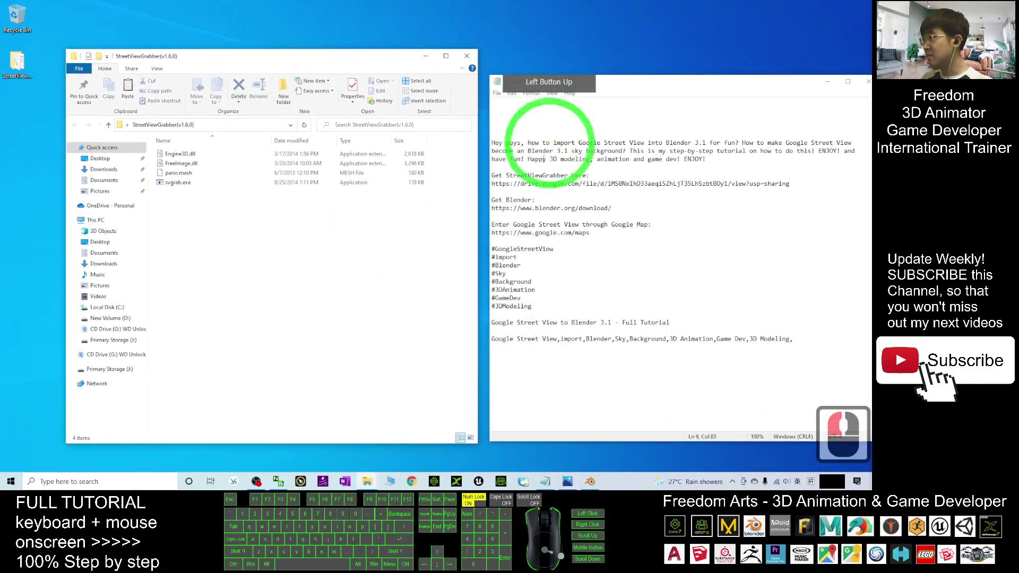
click(559, 224)
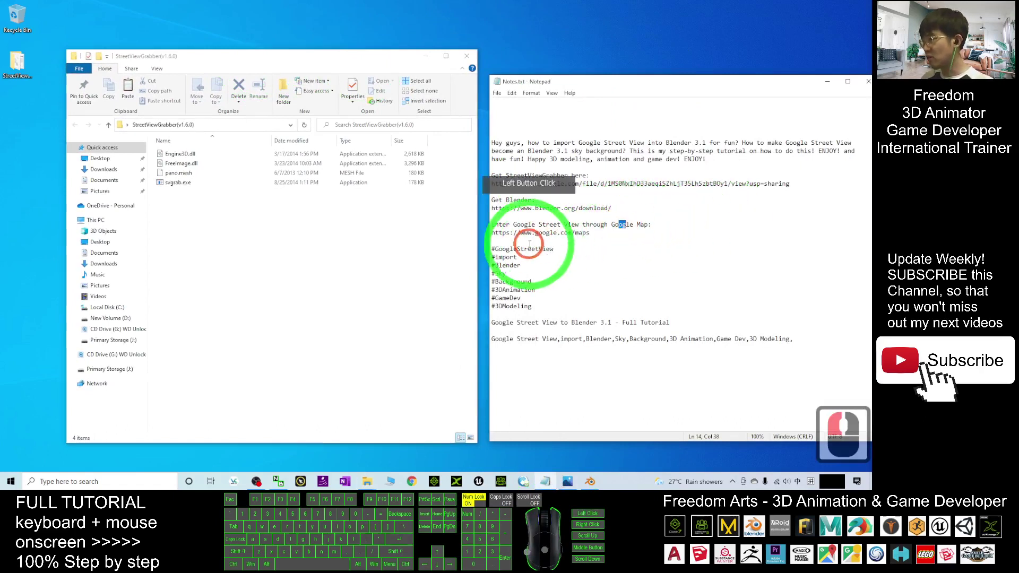
drag(492, 233, 590, 235)
key(ctrl+c)
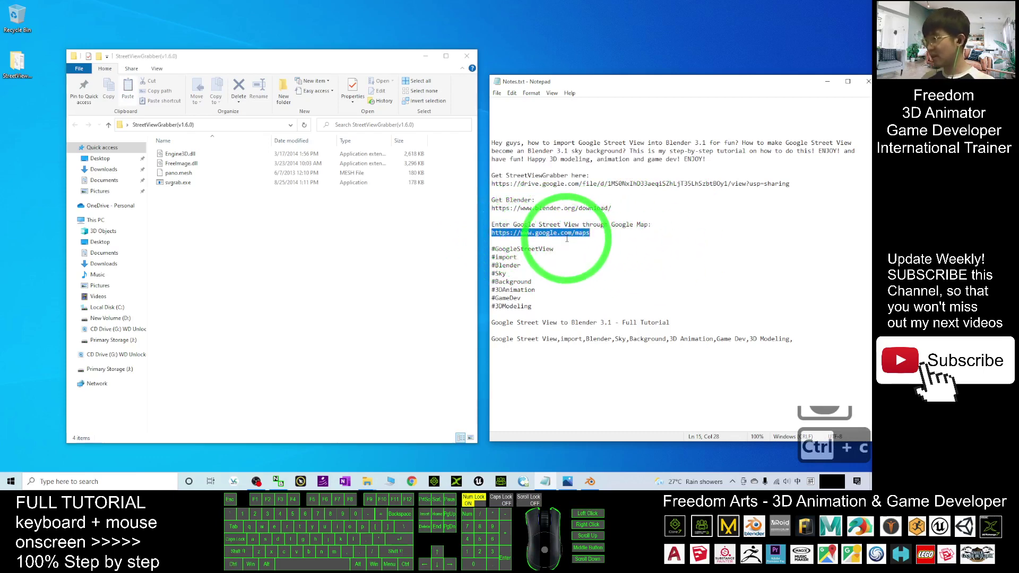
Open Chrome, load the pasted Google Maps link, and zoom the map to Lingkungan Budi
click(415, 481)
click(474, 221)
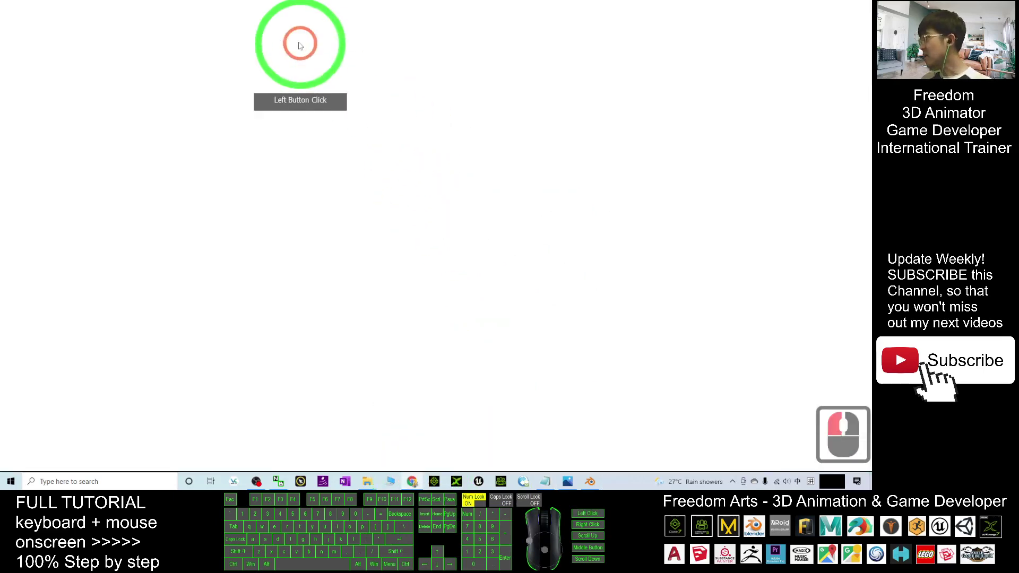
key(ctrl+v)
key(Return)
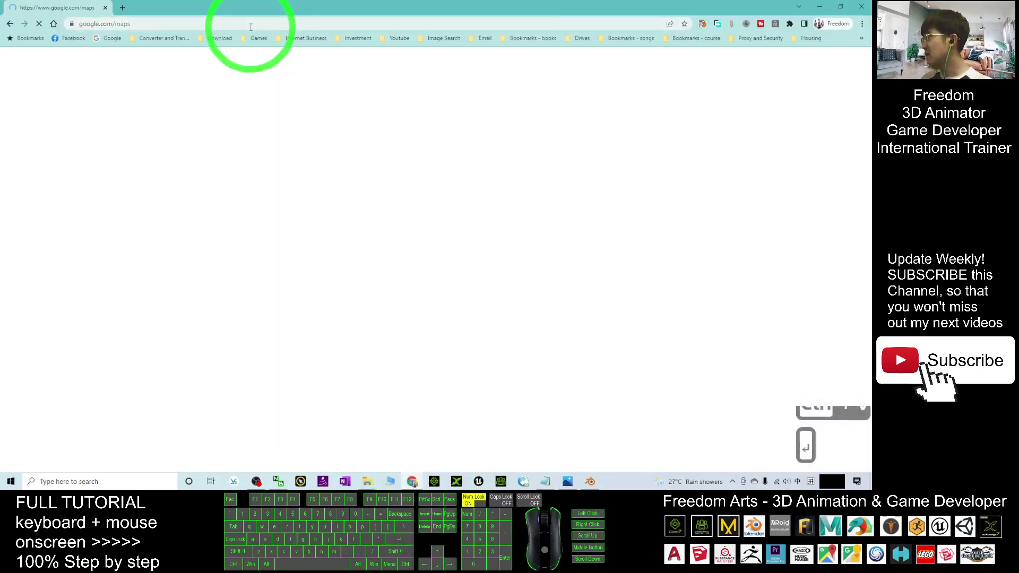
scroll(500, 225, down, 20)
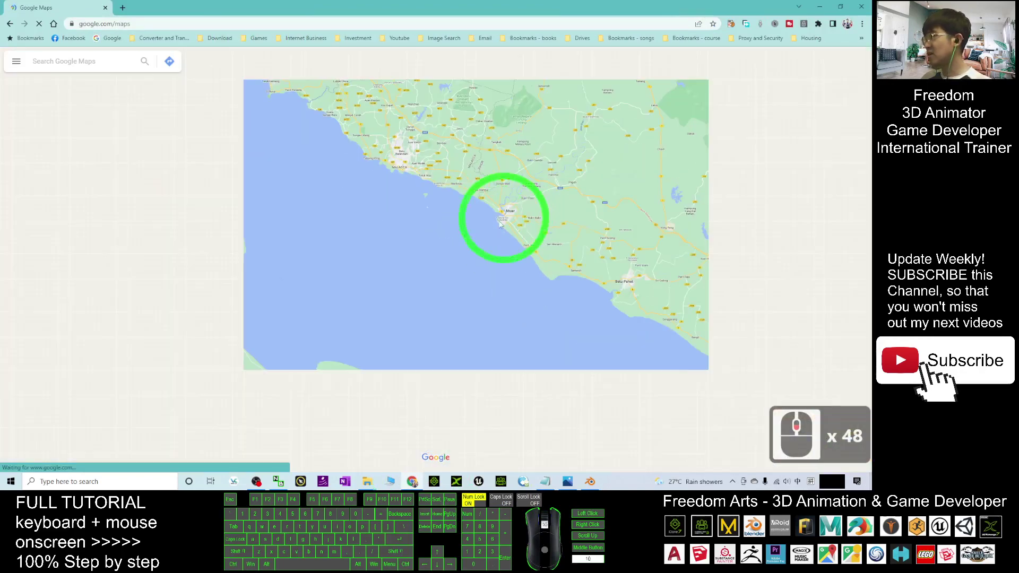
scroll(500, 225, down, 20)
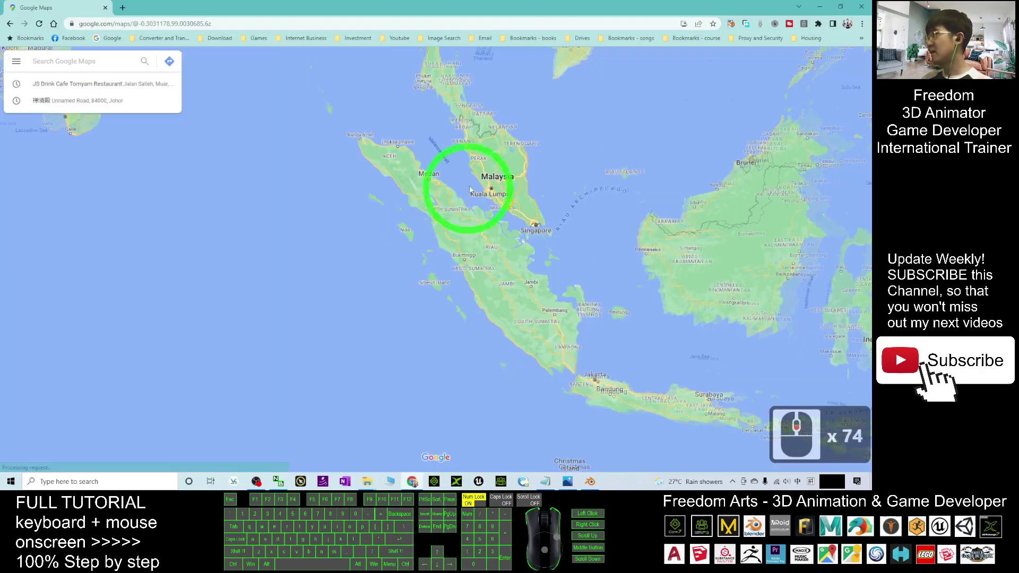
scroll(470, 189, up, 9)
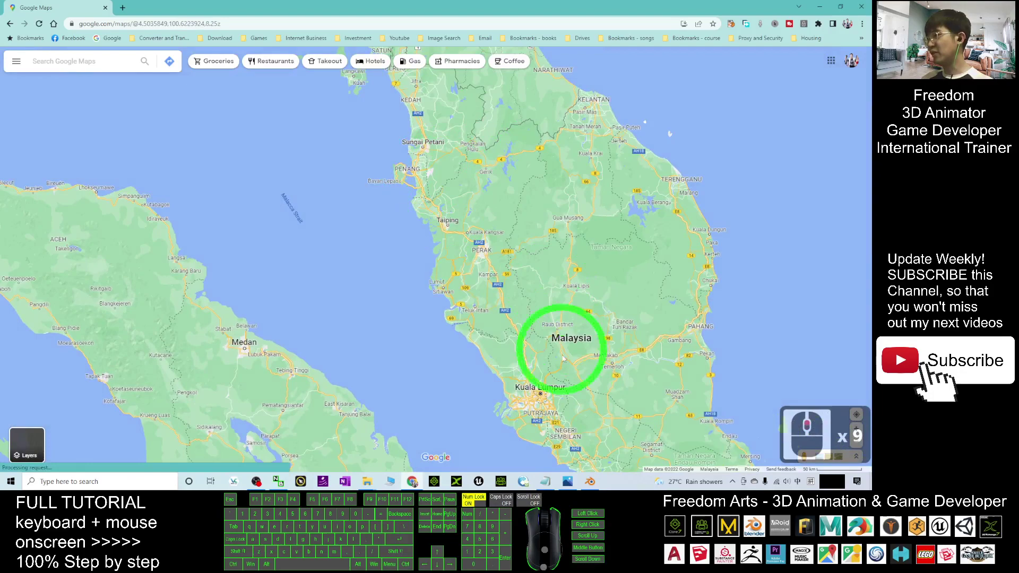
scroll(563, 360, up, 20)
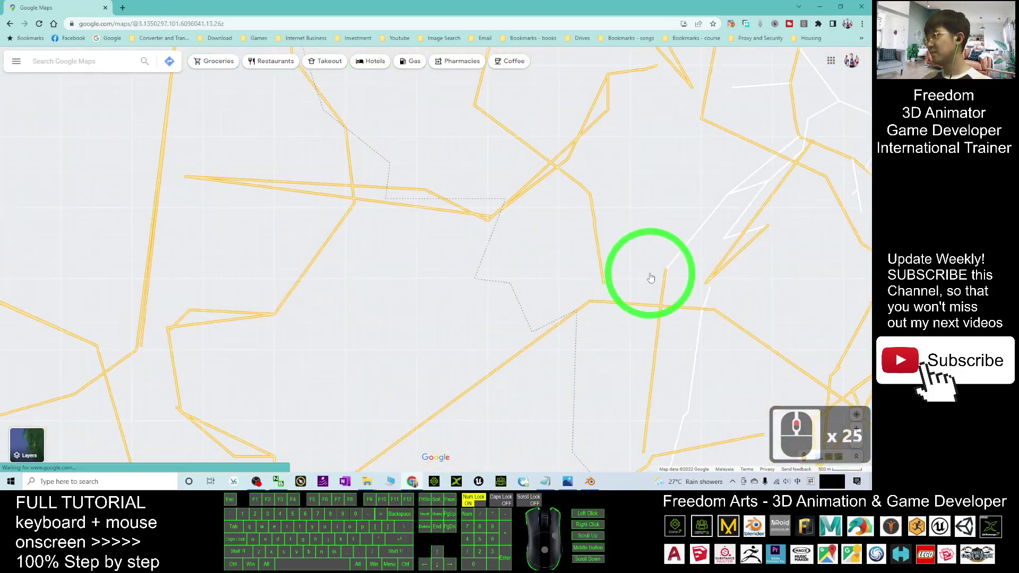
scroll(534, 255, up, 16)
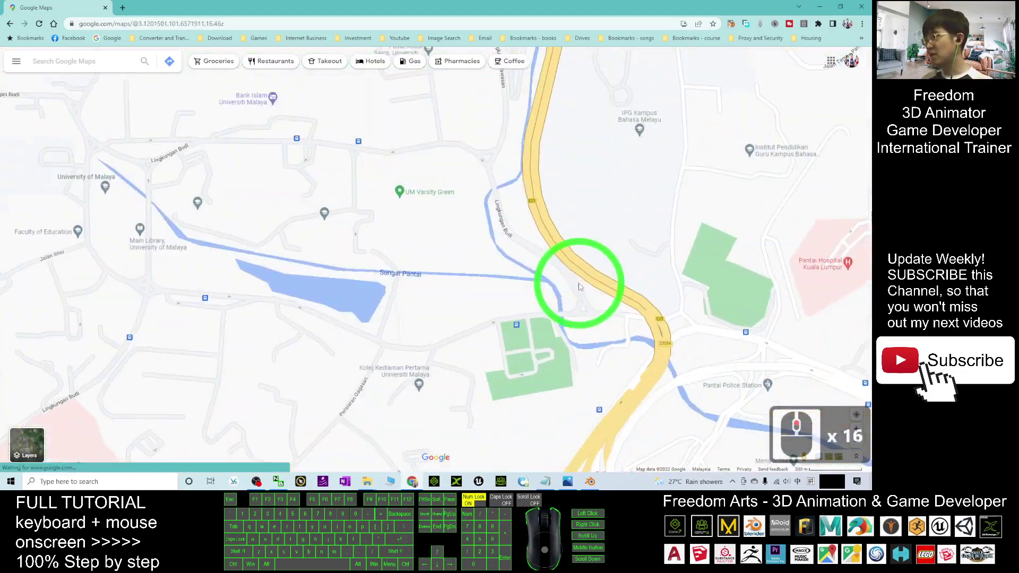
scroll(580, 287, up, 6)
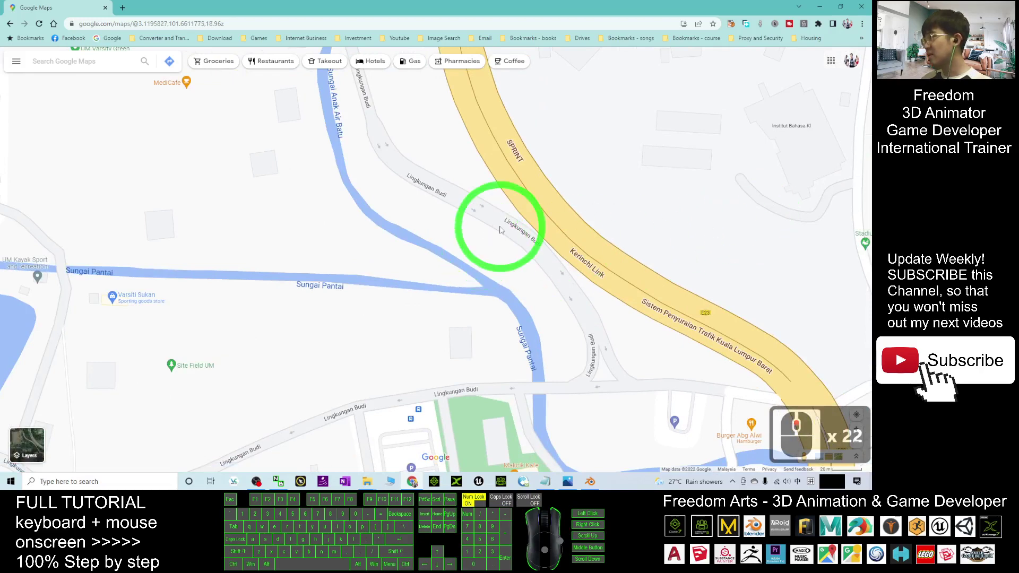
Pin Lingkungan Budi near the stadium, enter Street View, and look along the road
click(500, 228)
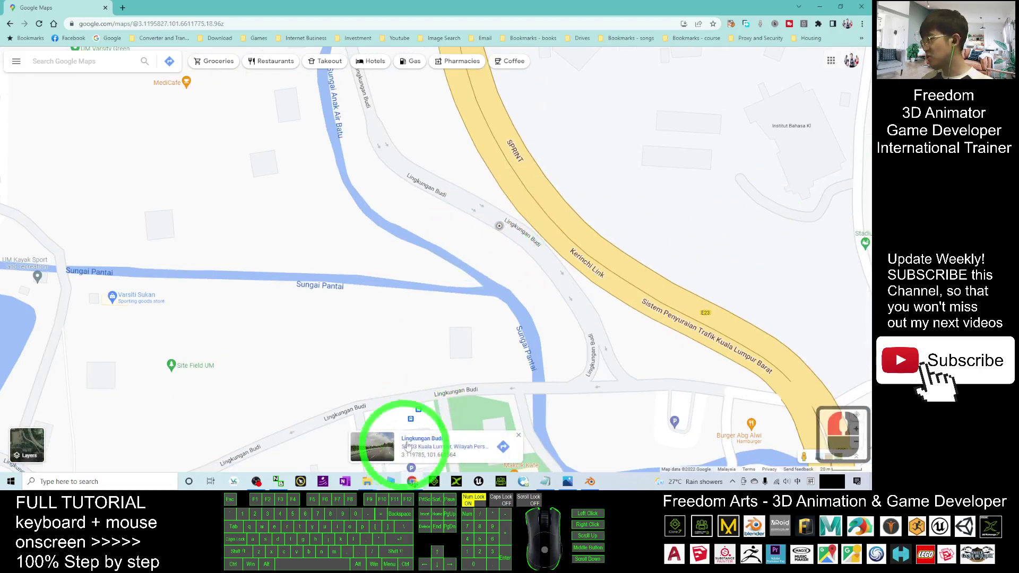
scroll(504, 329, down, 7)
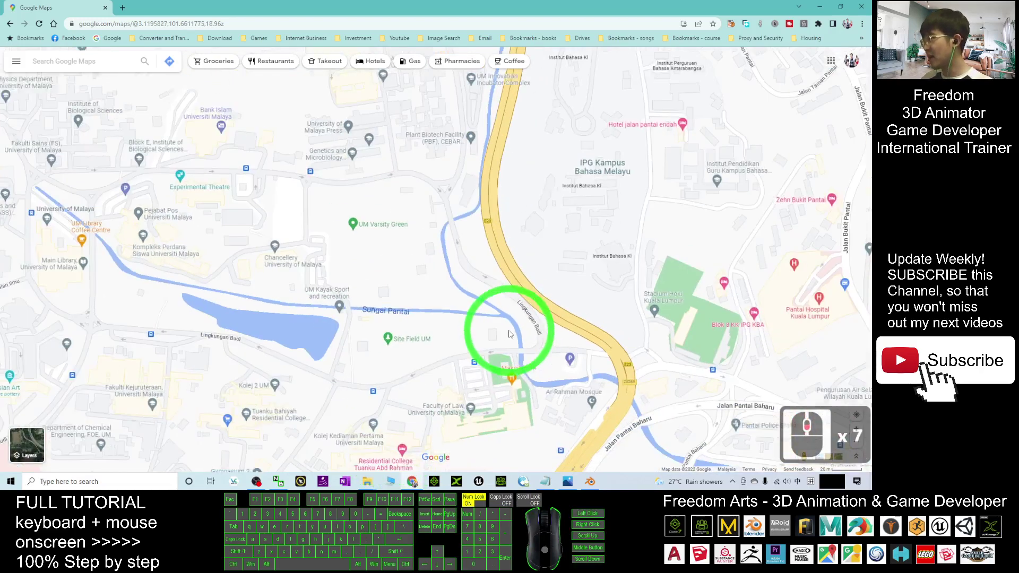
click(444, 363)
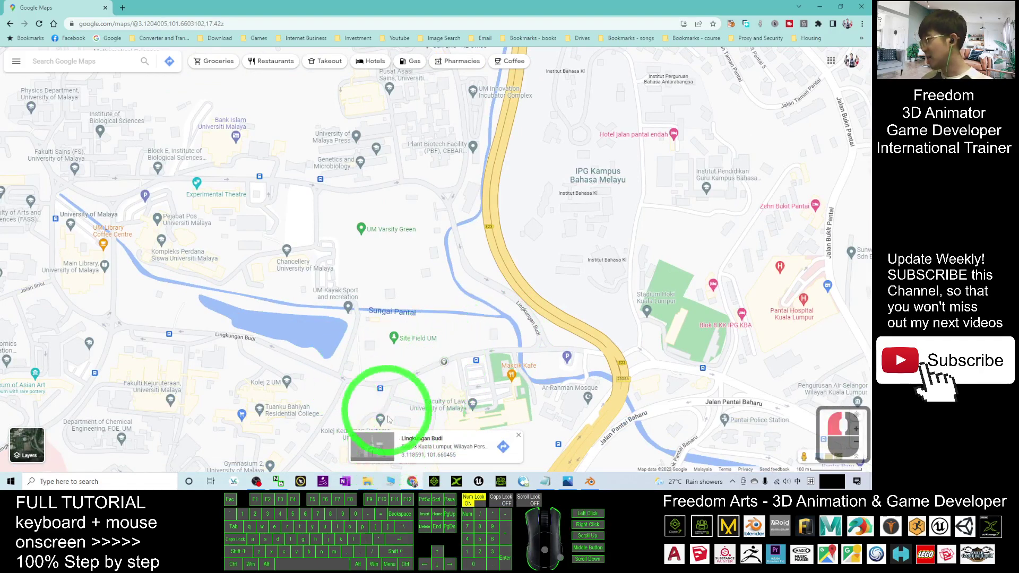
click(667, 365)
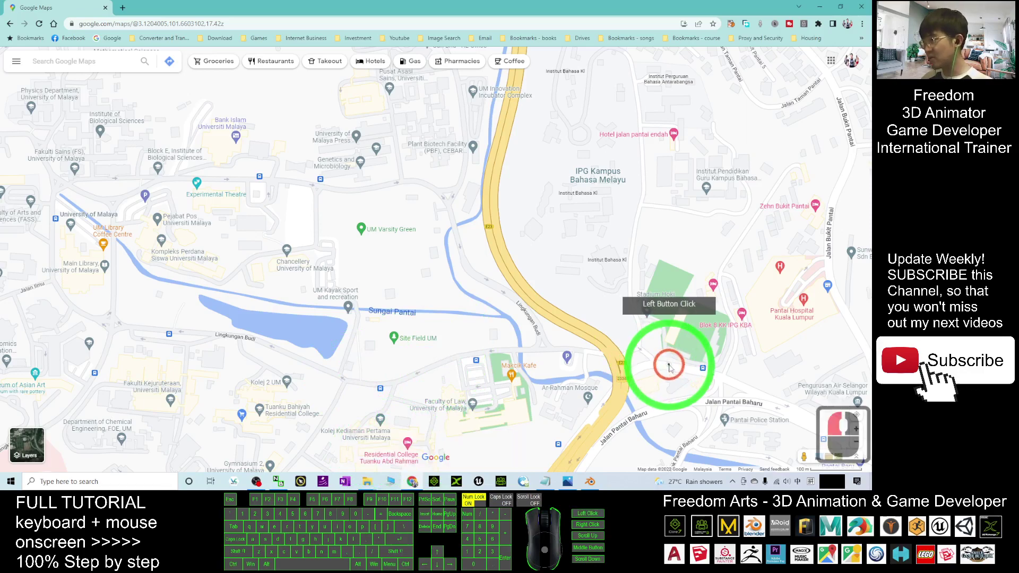
scroll(690, 369, up, 5)
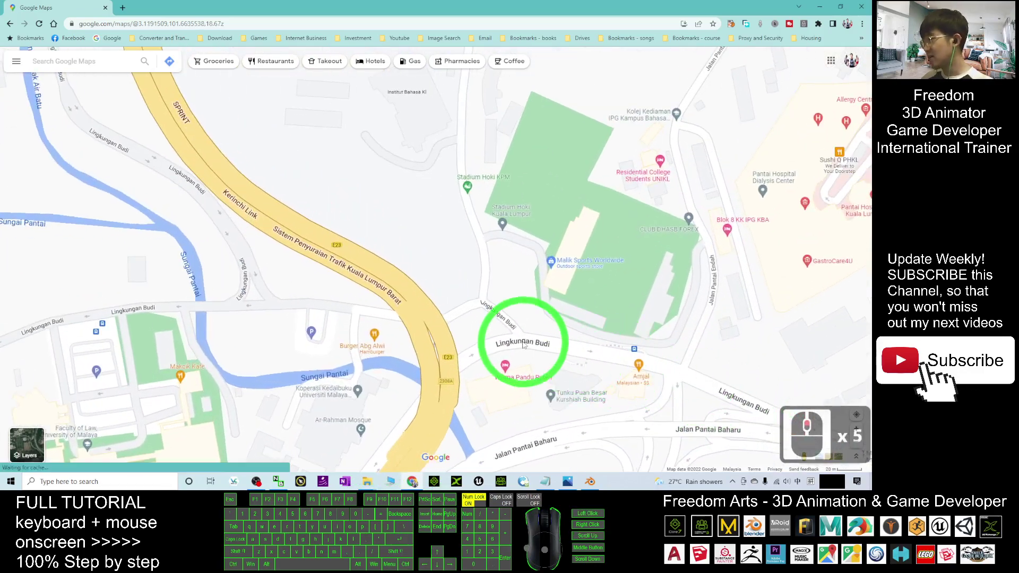
click(519, 342)
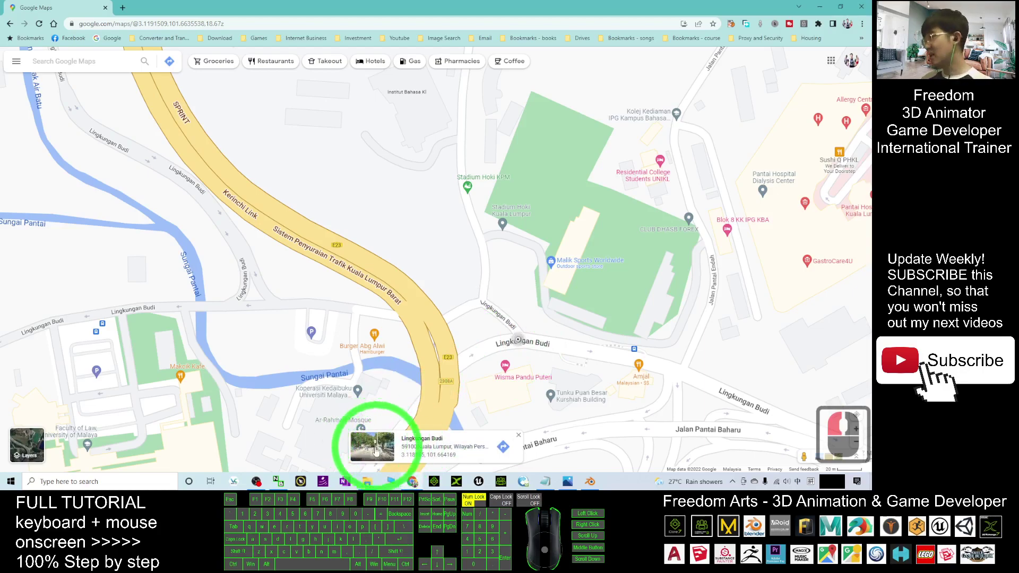
click(365, 449)
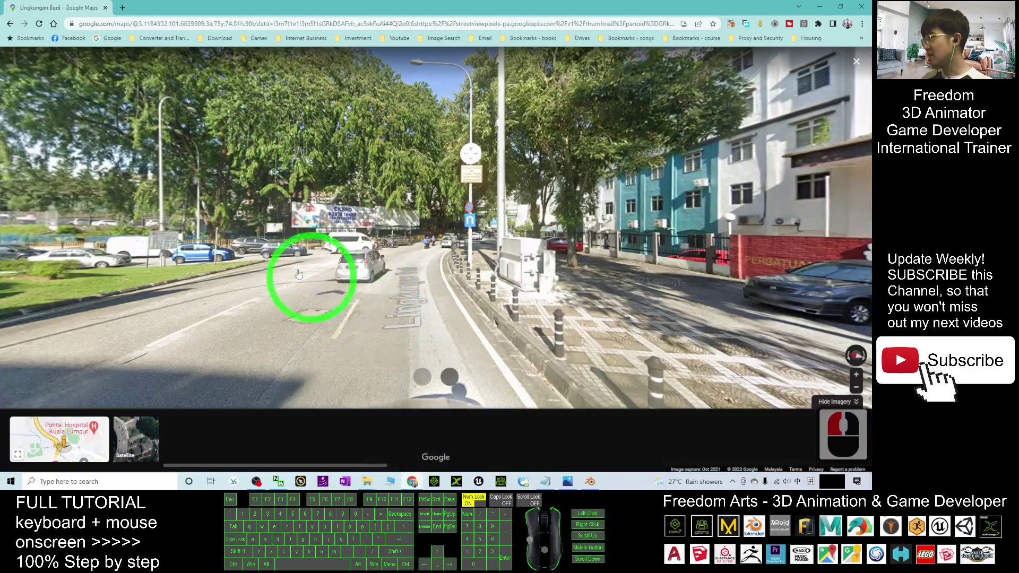
drag(220, 246, 818, 44)
Hide Chrome and run svgrab.exe from the StreetViewGrabber(v1.6.0) folder to start StreetView Grabber v1.6
click(819, 6)
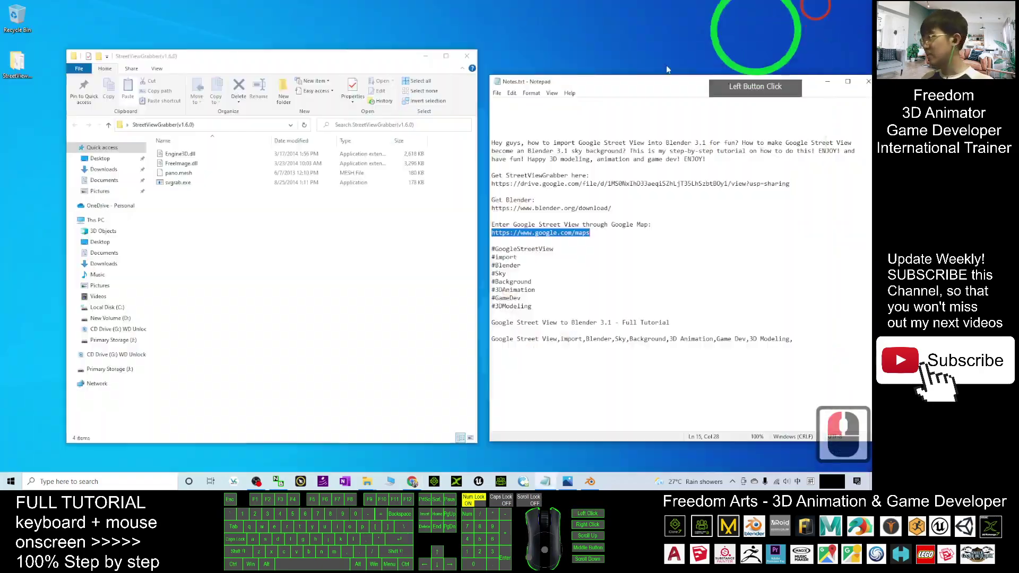
click(296, 193)
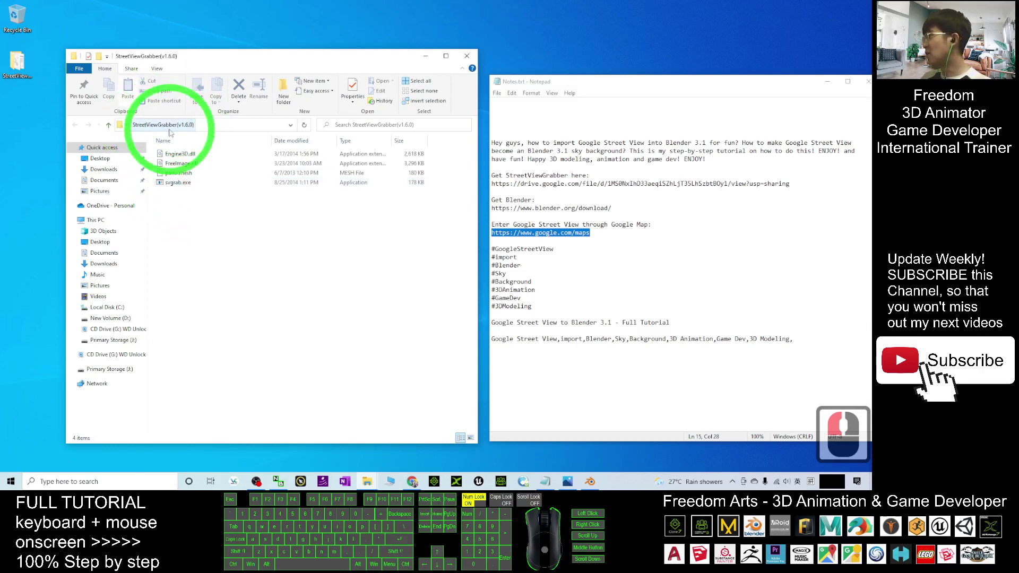
click(20, 73)
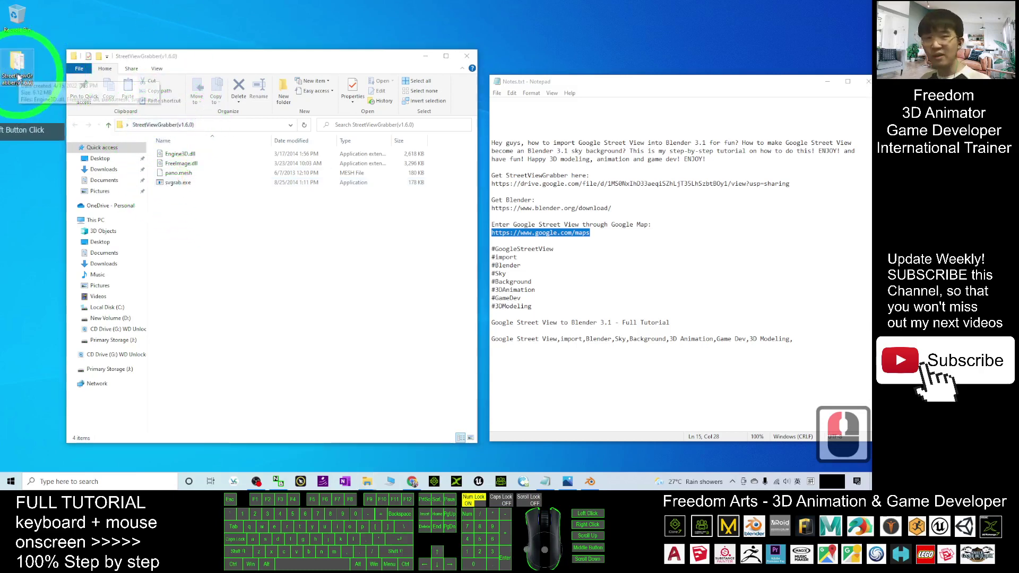
click(178, 183)
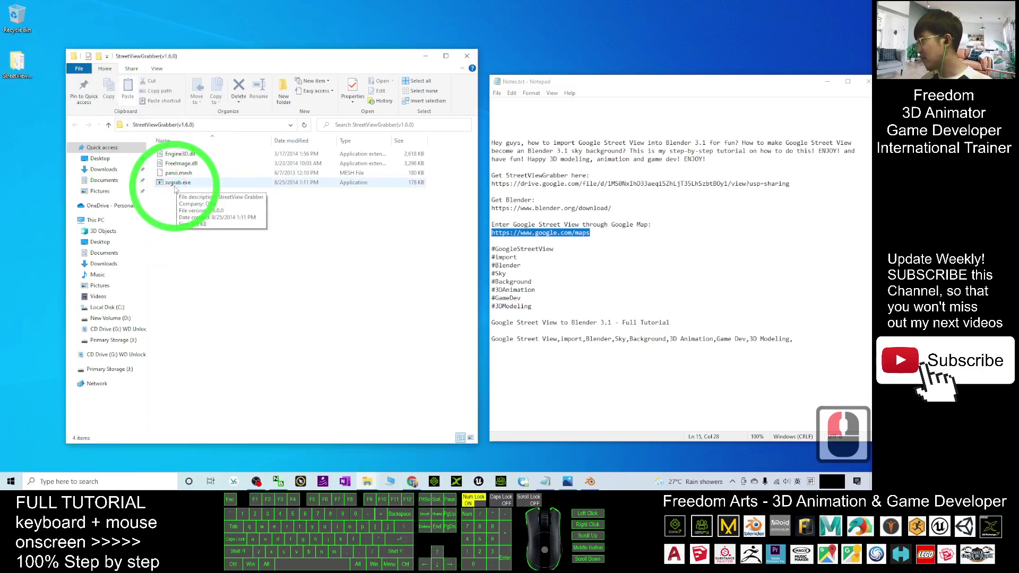
double_click(178, 182)
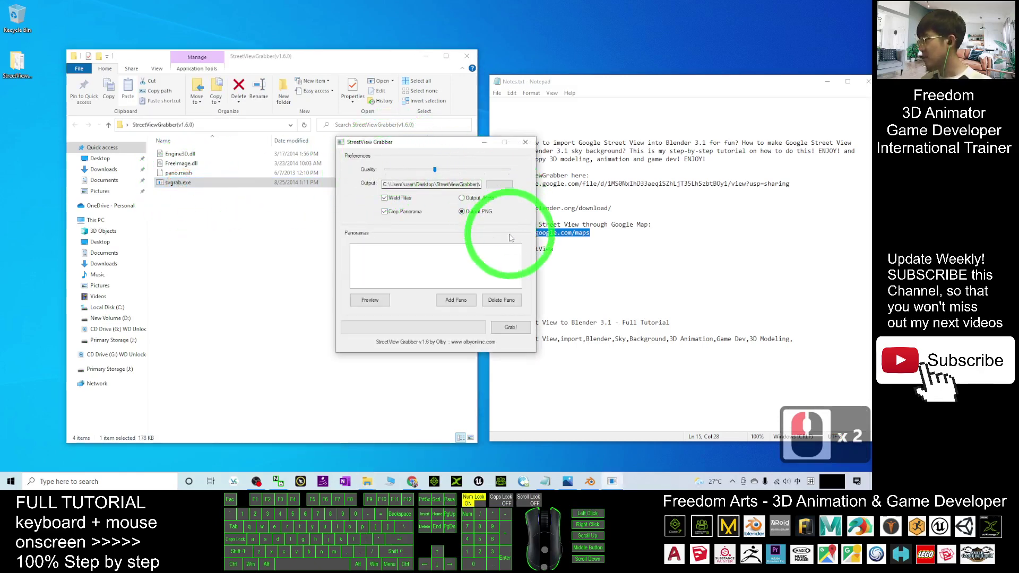
Turn off Crop Panorama, leaving Weld Tiles on and PNG output selected
click(433, 171)
mouse_move(435, 170)
mouse_down()
mouse_move(380, 170)
mouse_move(435, 174)
mouse_up()
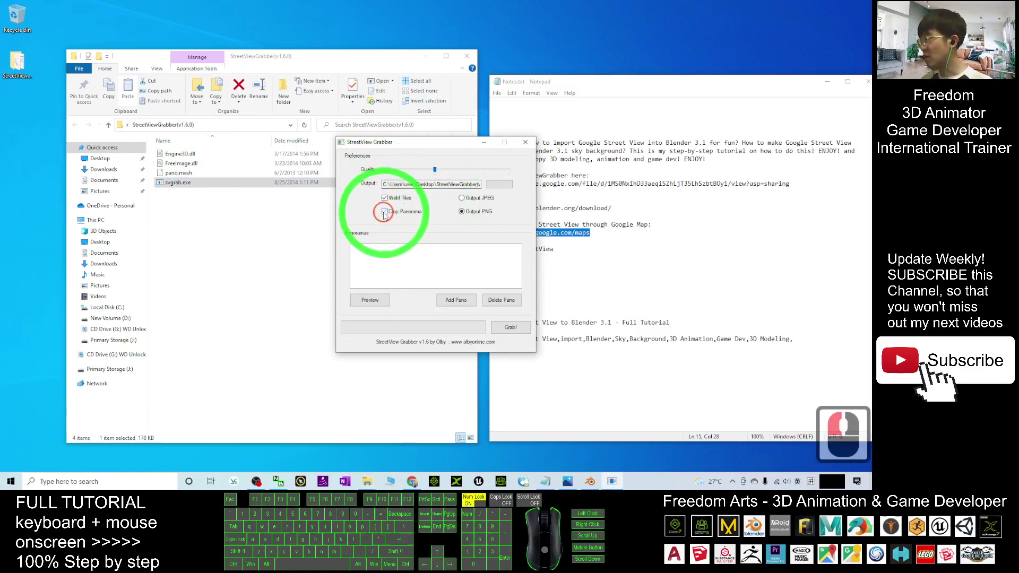
Copy the Lingkungan Budi Street View URL from Chrome's address bar and return to the grabber
click(413, 481)
click(314, 24)
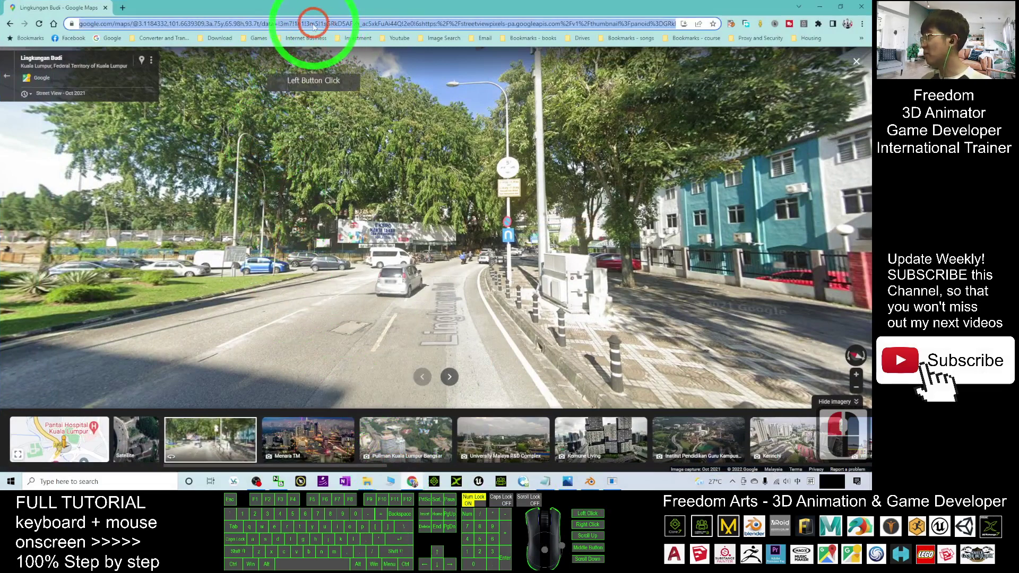
right_click(312, 26)
click(341, 81)
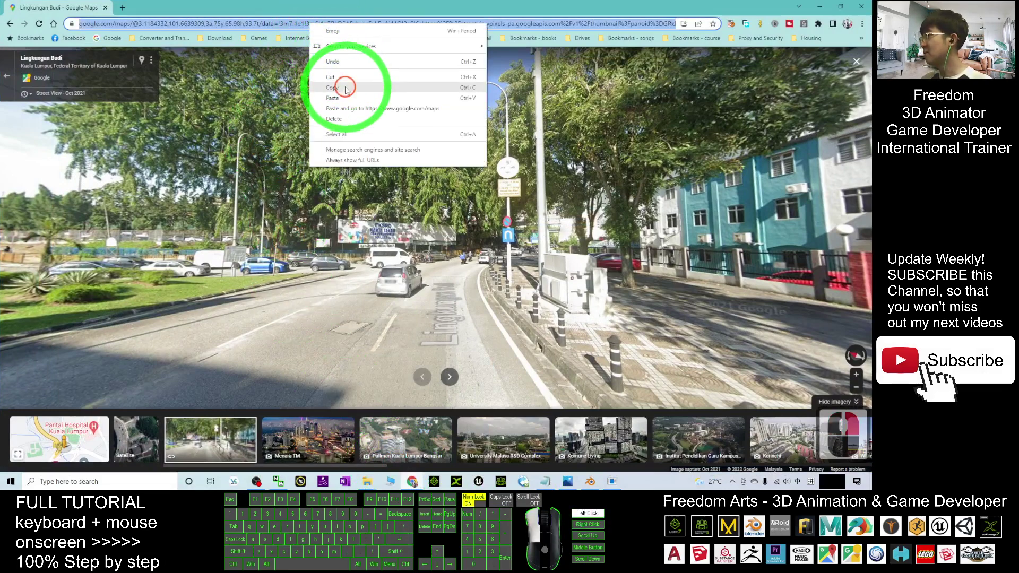
click(823, 4)
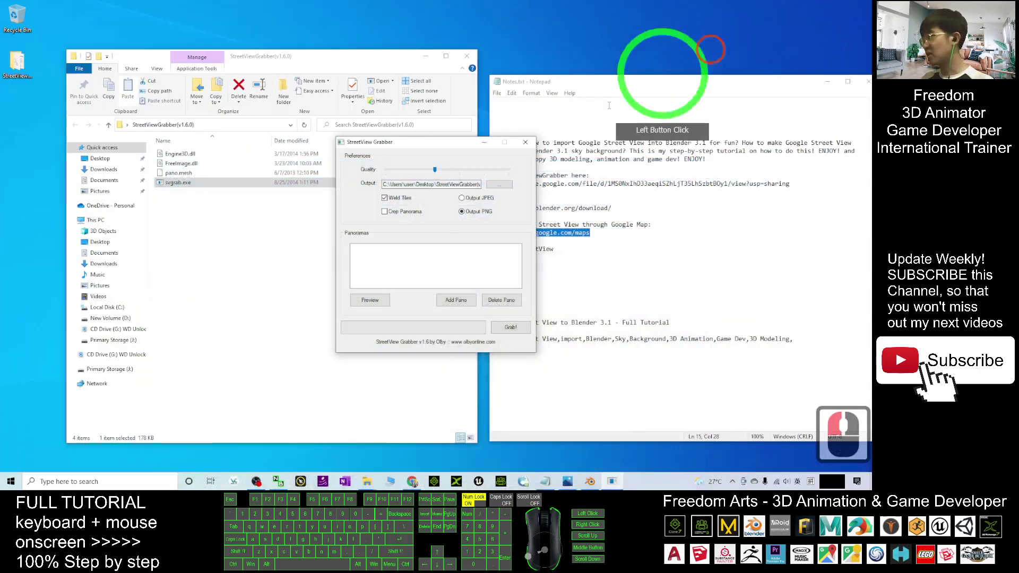
Import the clipboard Street View link as a panorama, grab it to PNG, and close the grabber
click(455, 301)
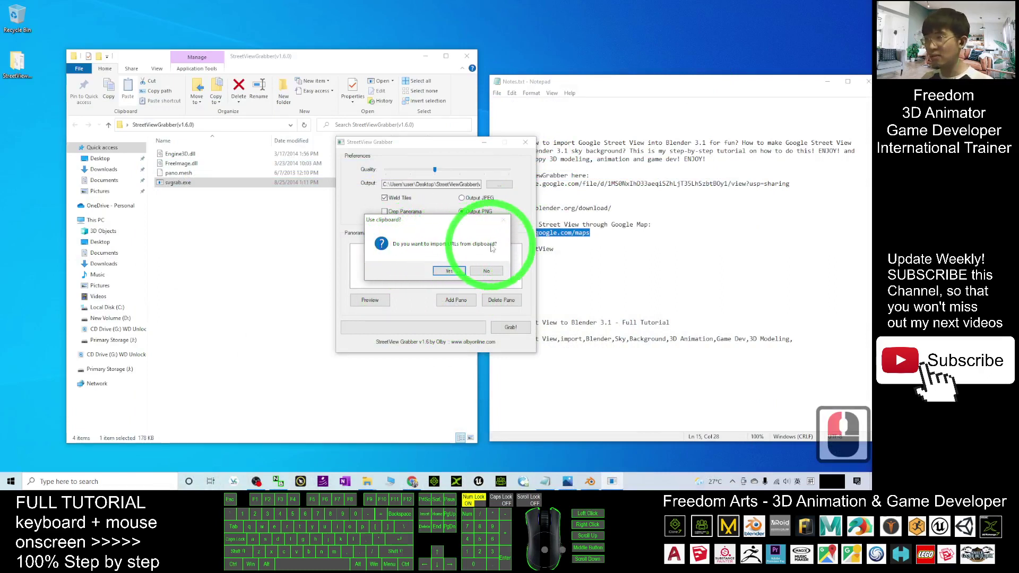
click(449, 271)
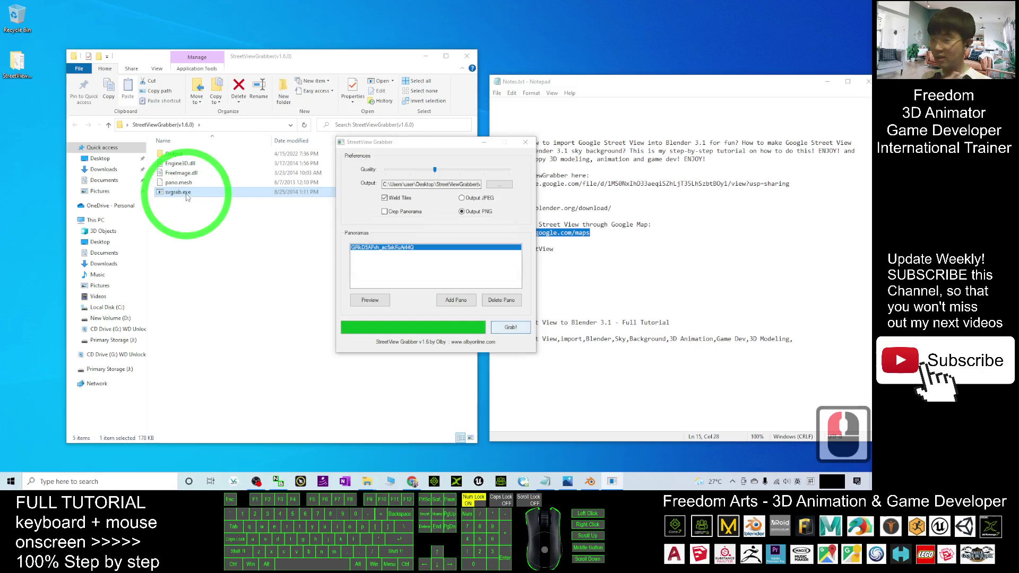
click(503, 269)
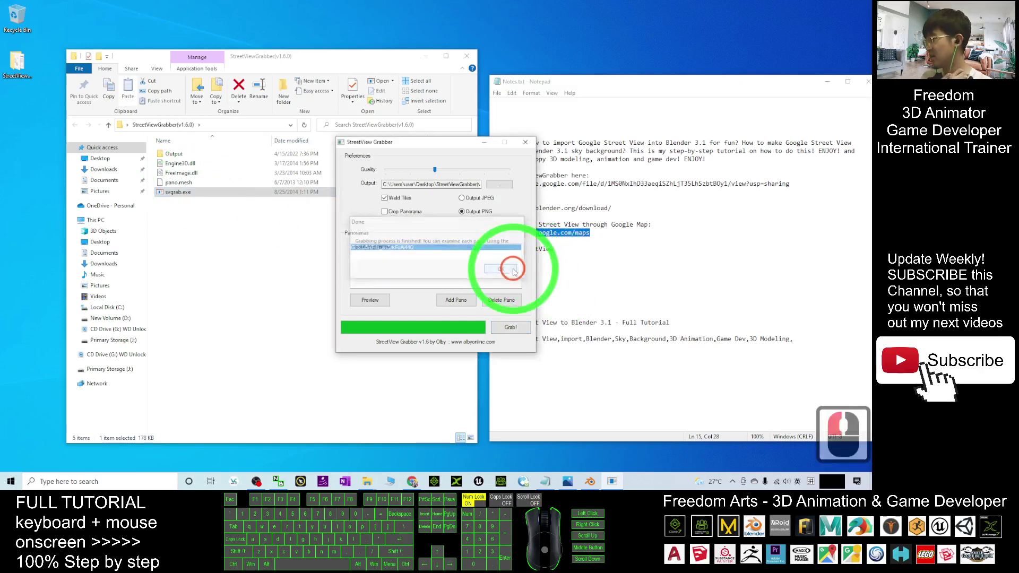
click(525, 143)
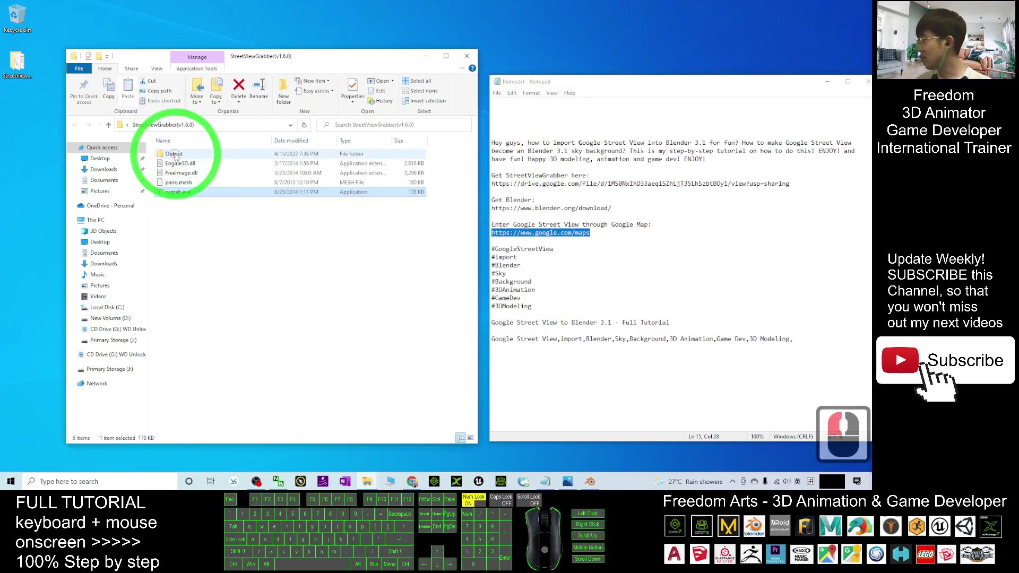
Open the Output folder and preview the grabbed 2.49 MB Lingkungan Budi panorama PNG in Photos
double_click(174, 154)
click(180, 172)
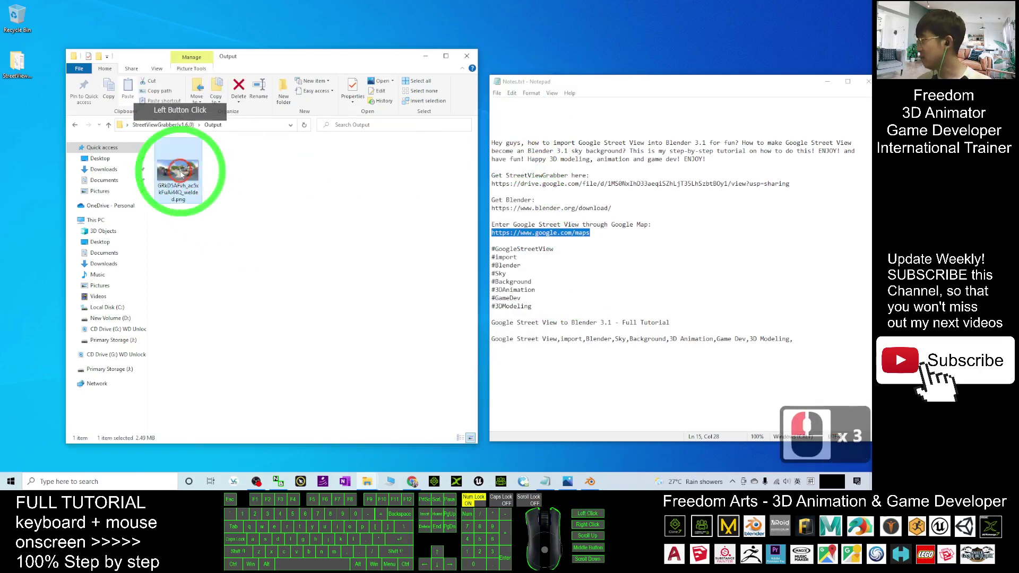
double_click(181, 173)
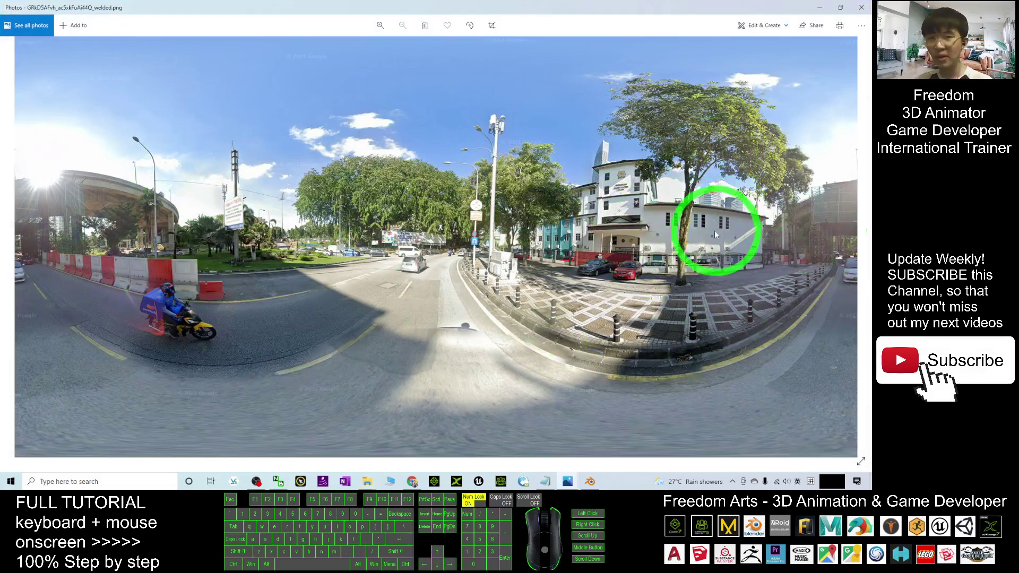
click(861, 8)
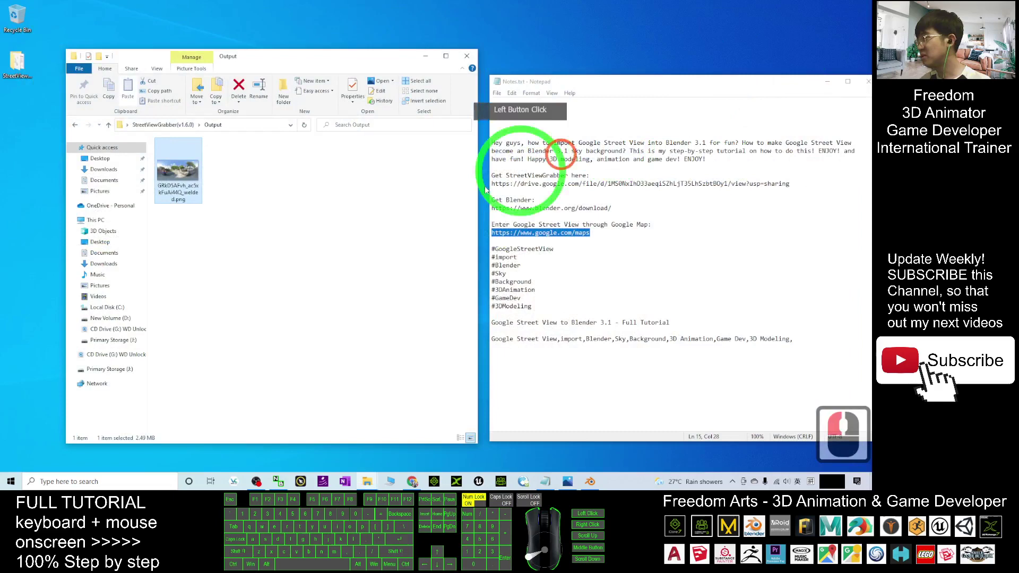
Quit Blender, discarding the old panorama scene without saving
click(590, 481)
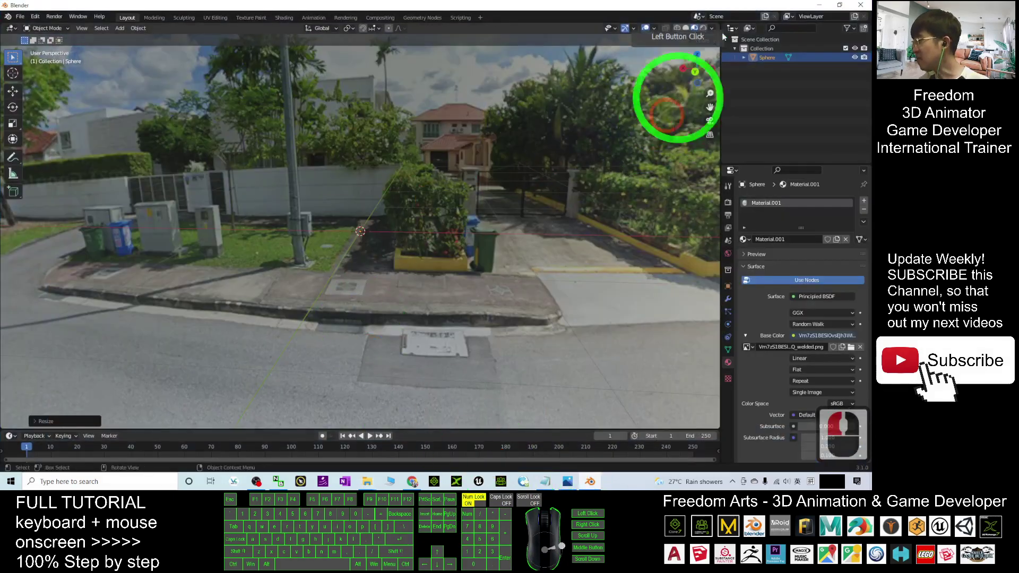
click(861, 6)
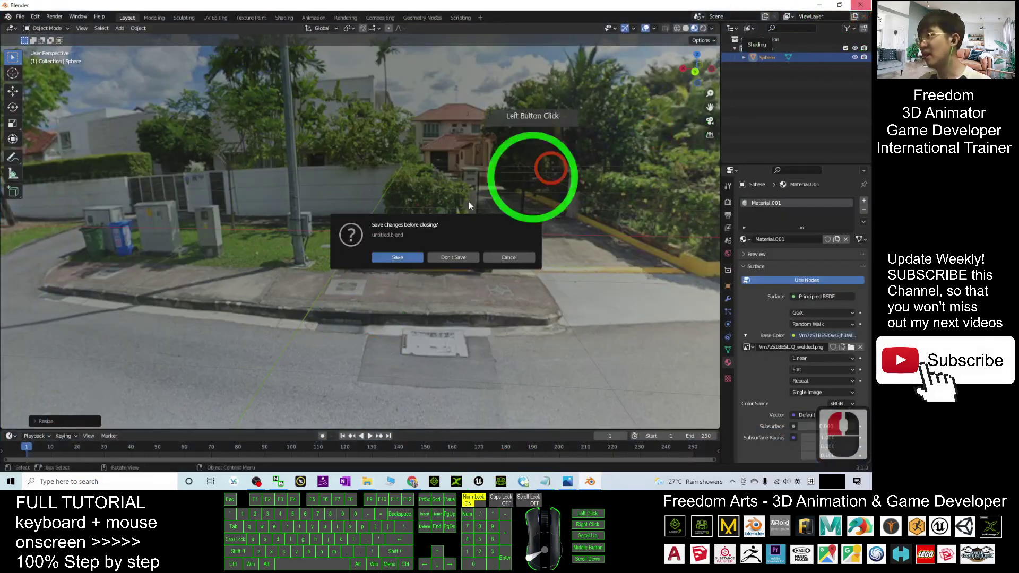
click(466, 257)
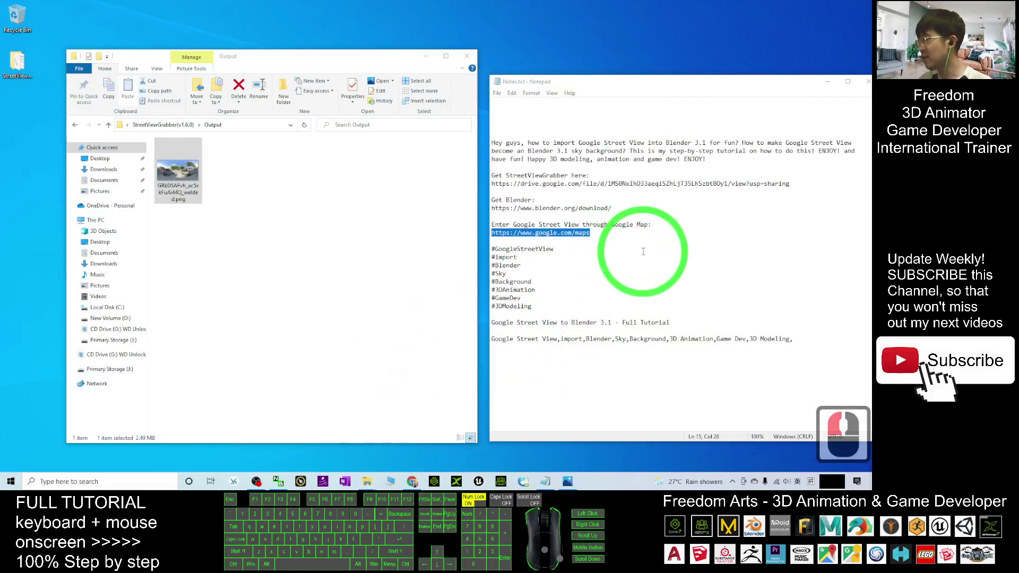
Minimize the notes and relaunch Blender 3.1 by searching 'blender' in Windows search
click(584, 248)
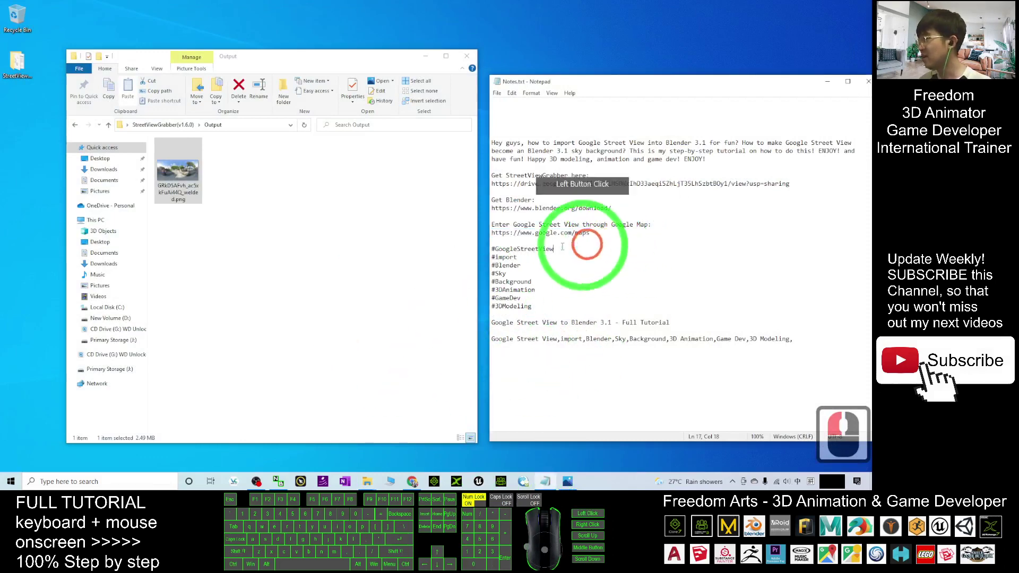
click(826, 84)
double_click(72, 481)
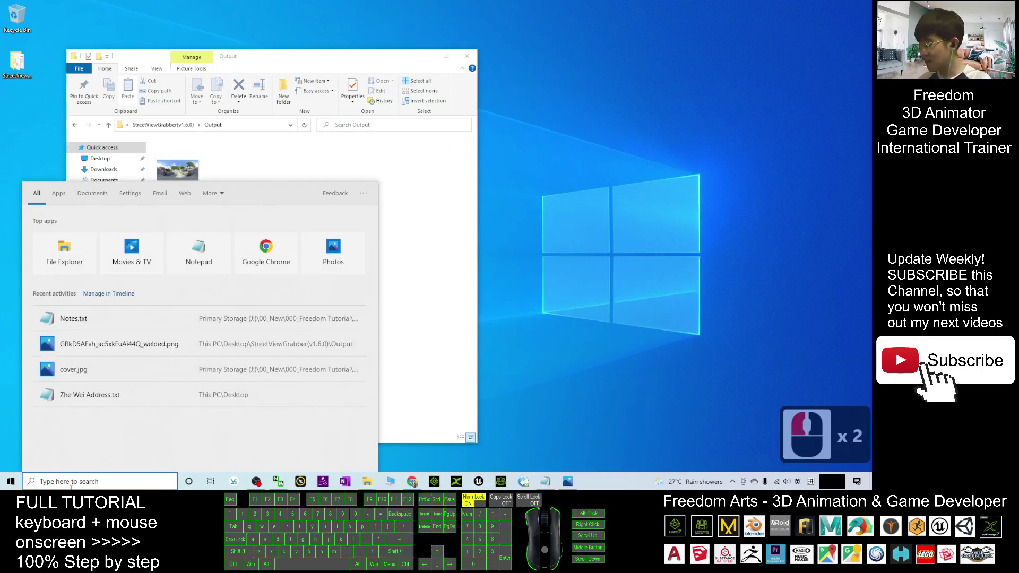
text(blender)
key(Return)
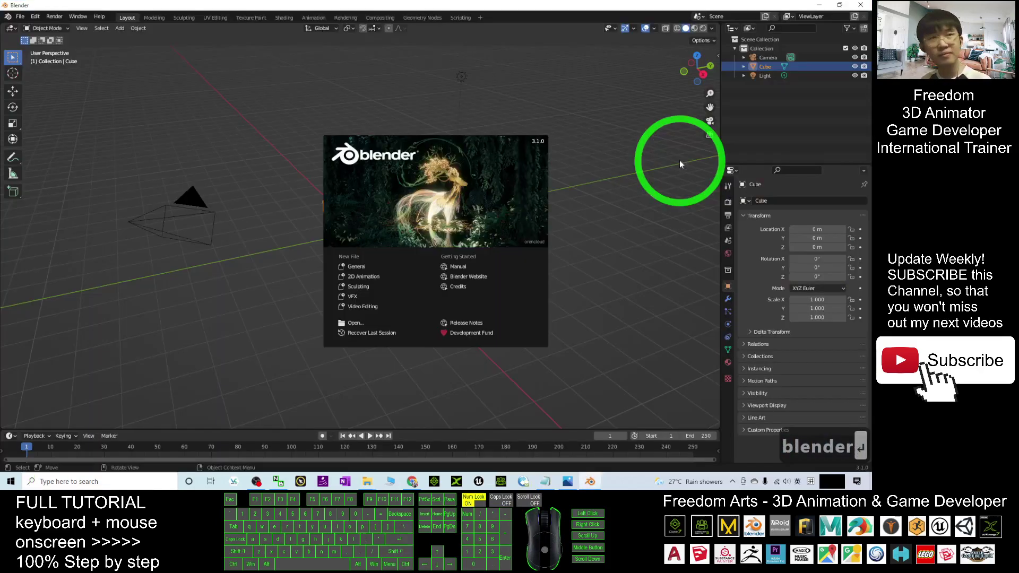
Dismiss the splash screen and delete the default camera, cube and light
click(652, 266)
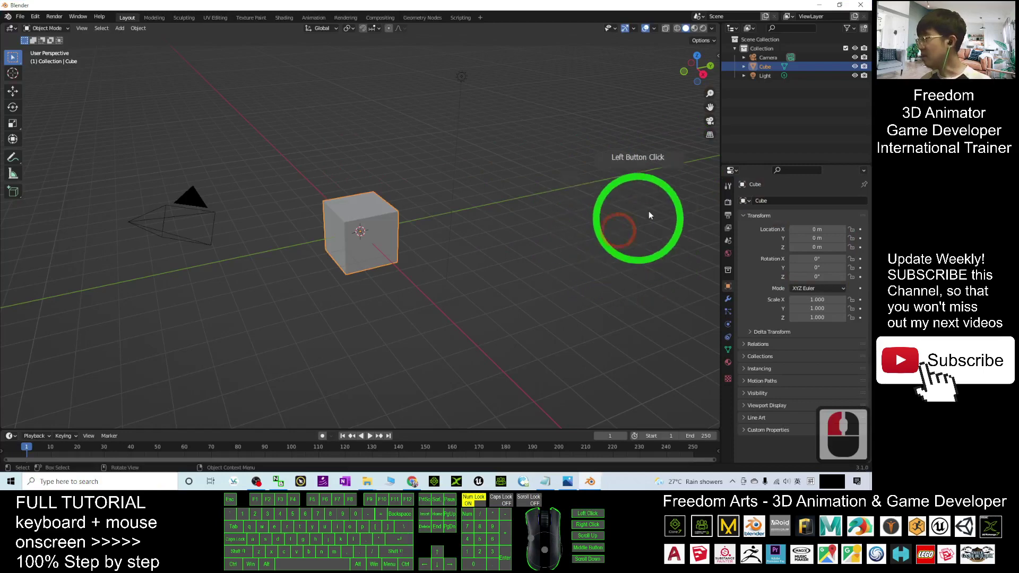
drag(93, 142, 635, 313)
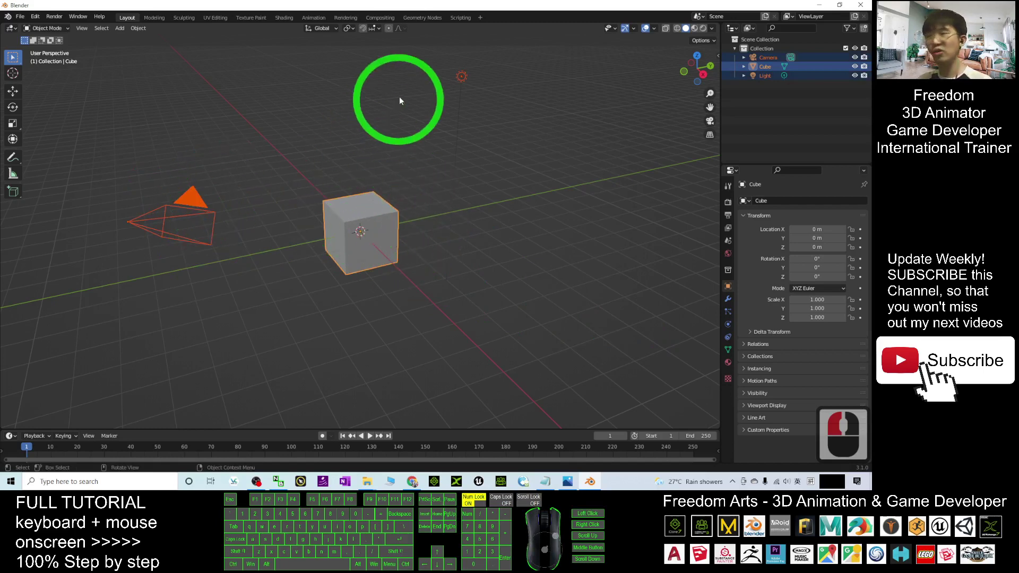
key(Delete)
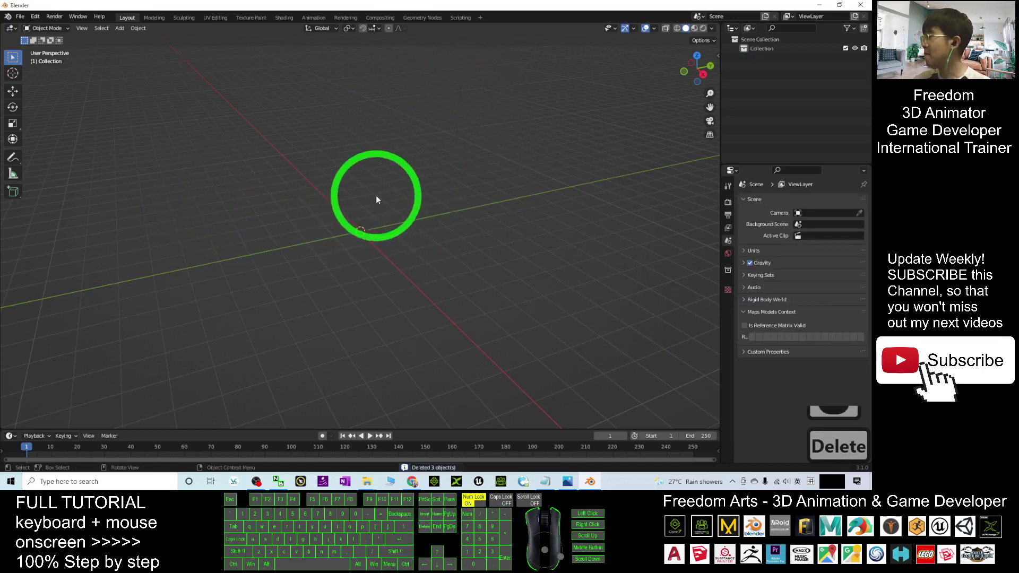
Add a UV sphere mesh to the empty scene
click(120, 28)
click(132, 39)
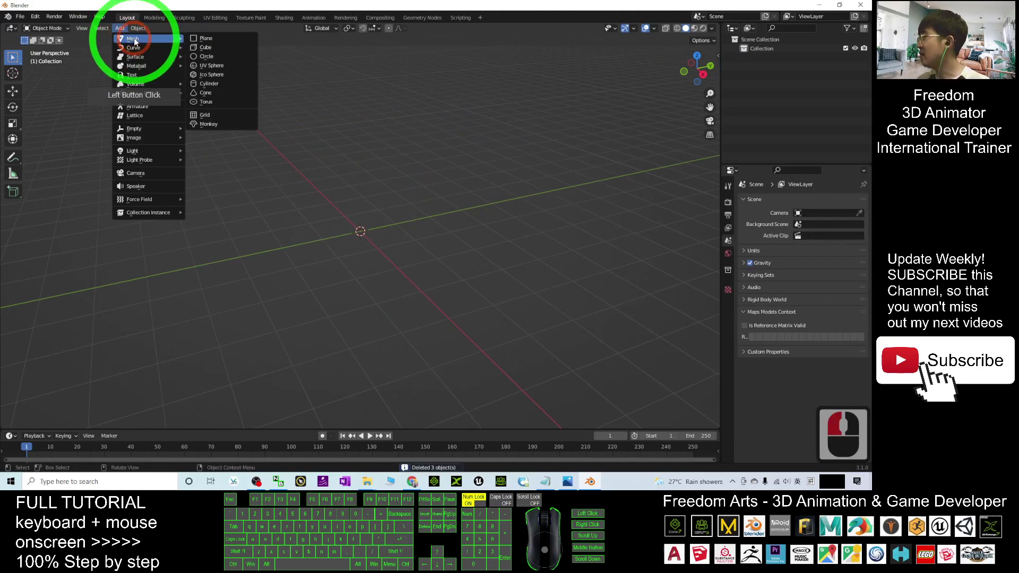
key(Escape)
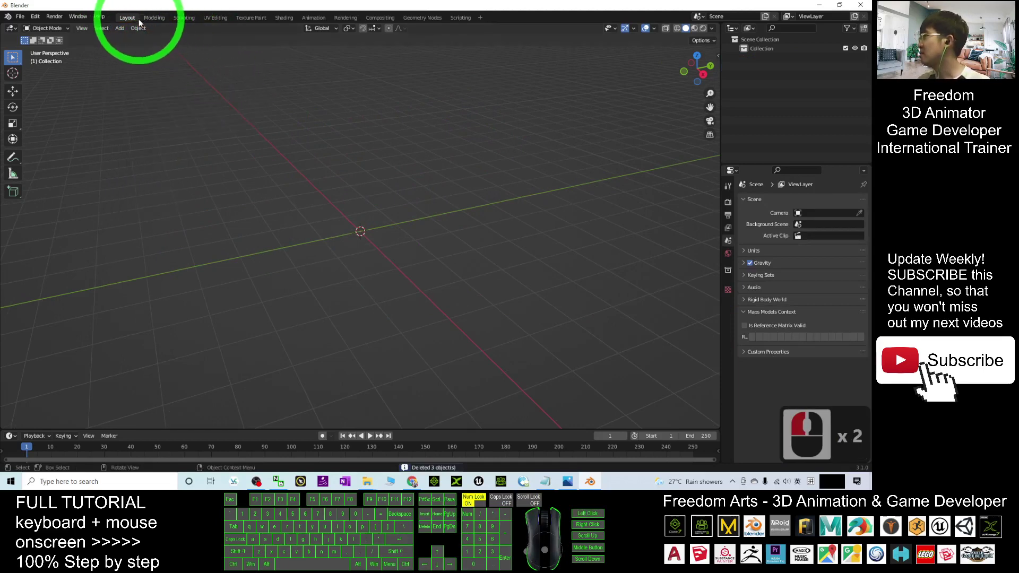
click(120, 29)
click(133, 39)
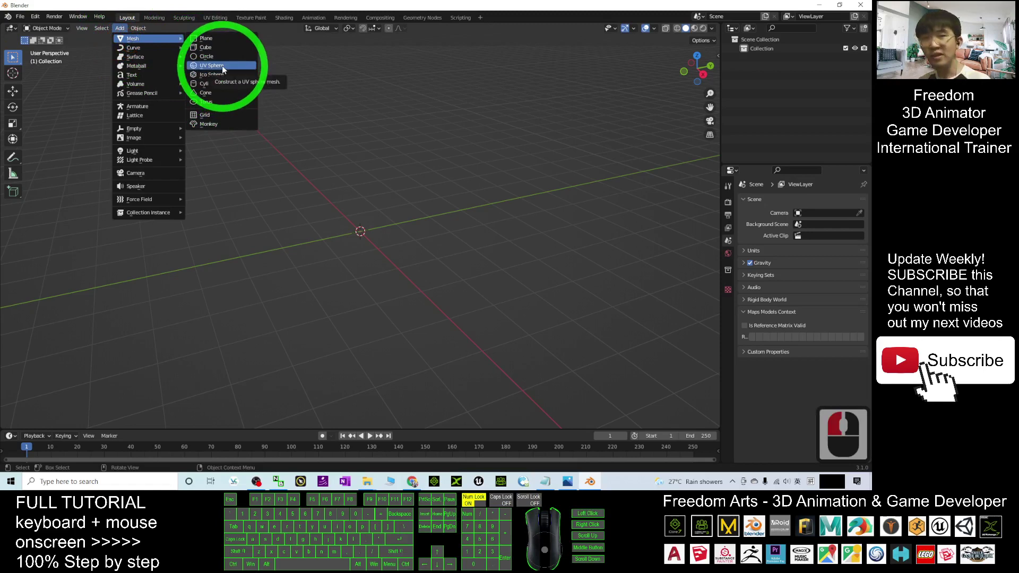
click(224, 66)
Apply Shade Smooth to the UV sphere
scroll(358, 177, up, 7)
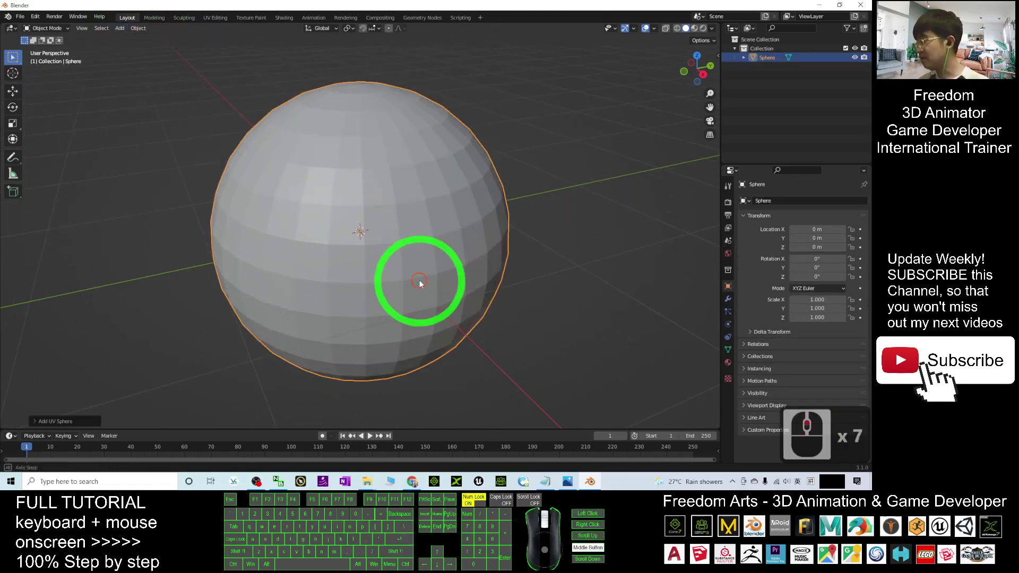
middle_drag(419, 283, 393, 209)
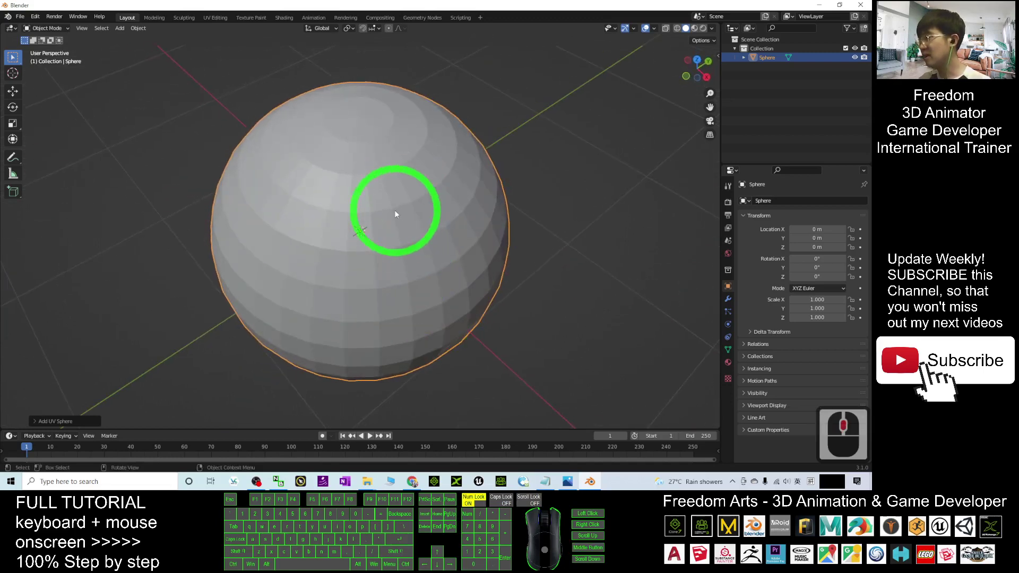
scroll(413, 255, up, 2)
scroll(422, 255, down, 1)
middle_drag(419, 254, 445, 291)
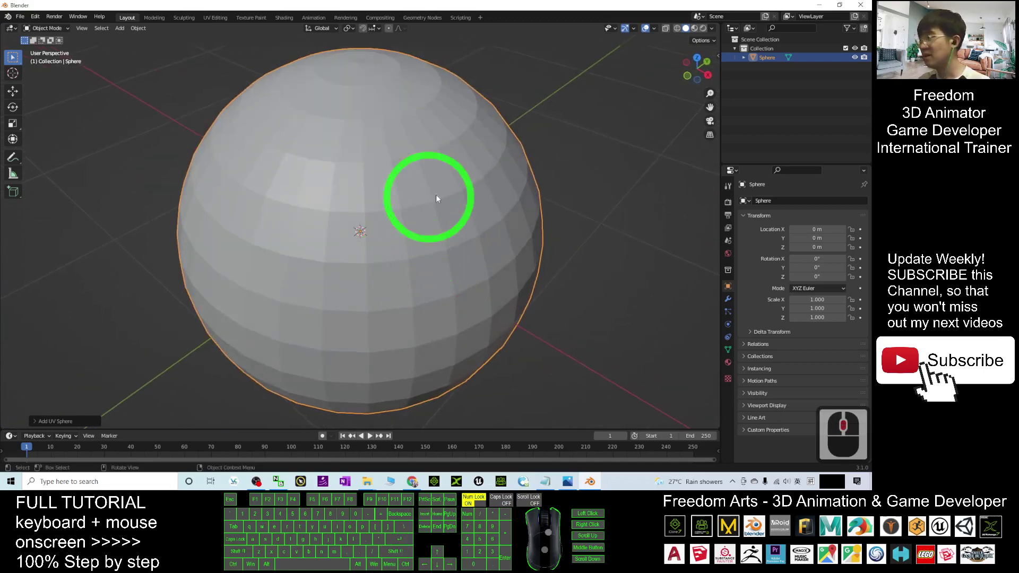
right_click(414, 167)
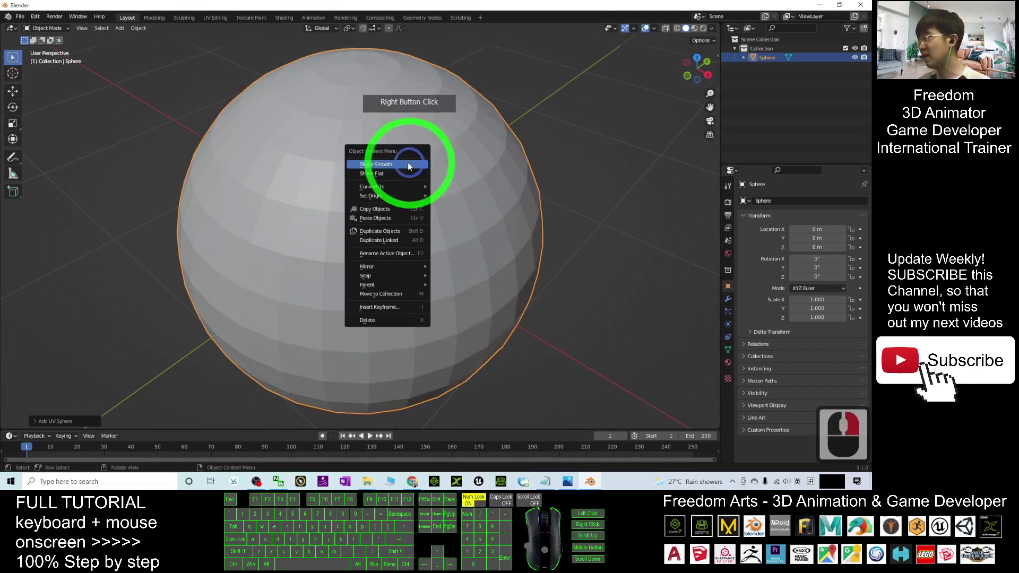
click(380, 165)
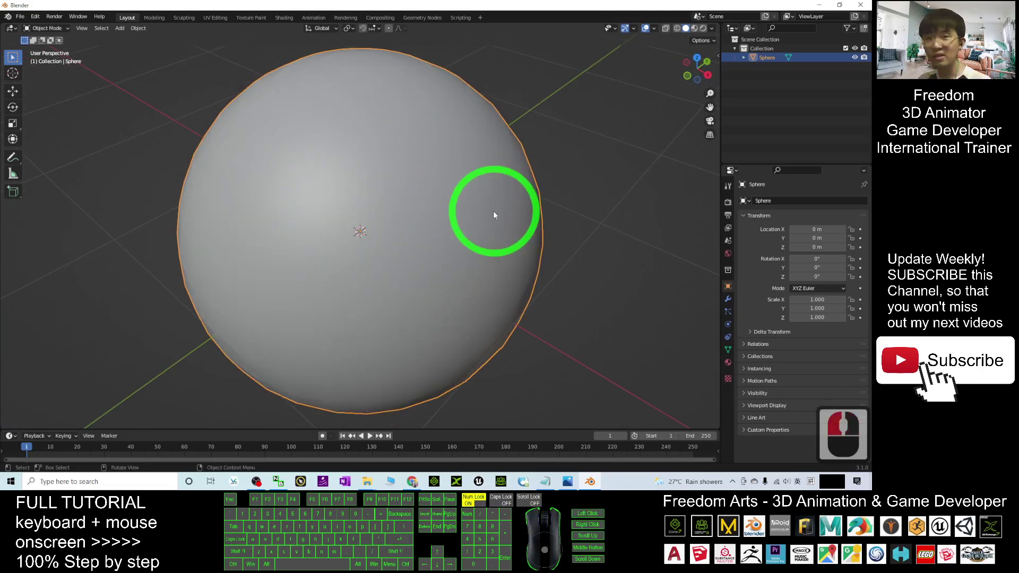
Switch the viewport to Material Preview and show the sphere's Material Properties
scroll(469, 228, down, 2)
middle_drag(393, 257, 383, 276)
click(694, 29)
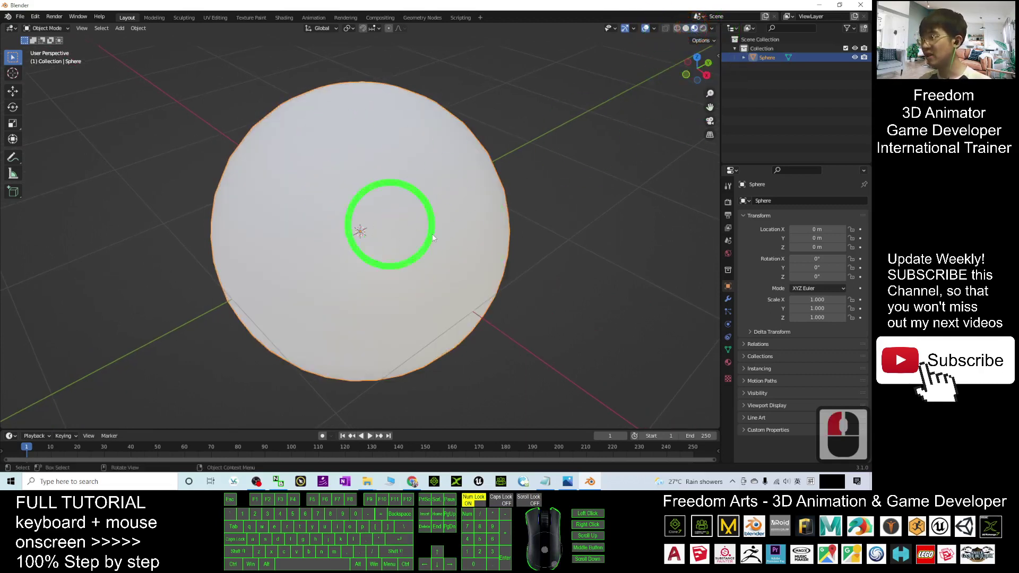
click(728, 362)
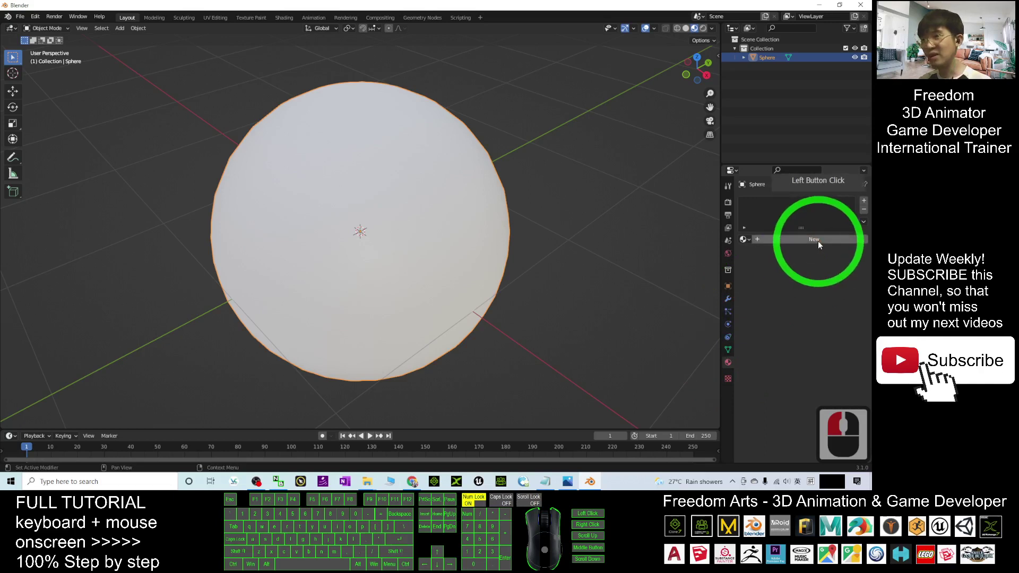
Create new material Material.001 with an Image Texture feeding its Base Color
click(360, 232)
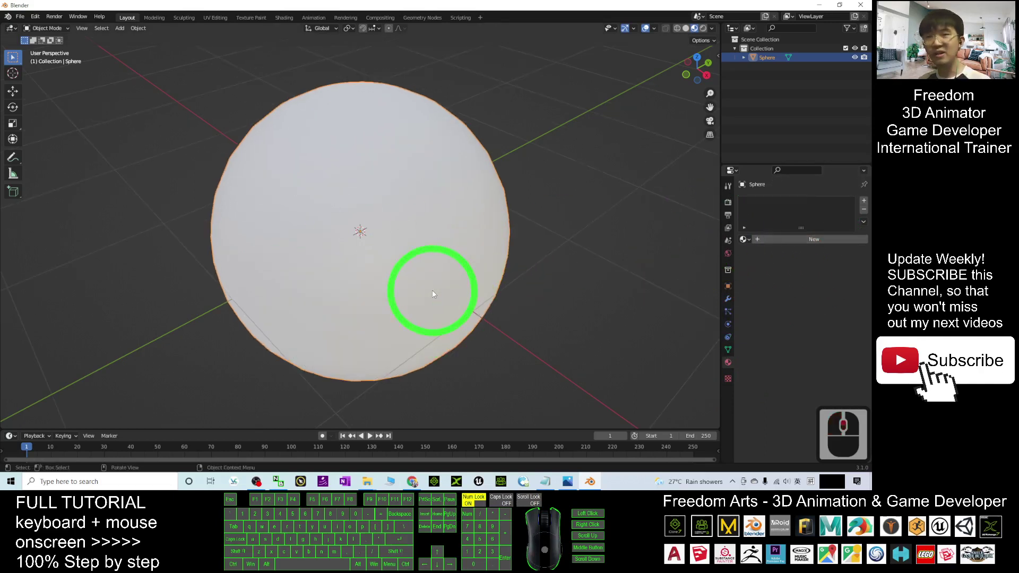
middle_drag(422, 296, 440, 300)
click(846, 239)
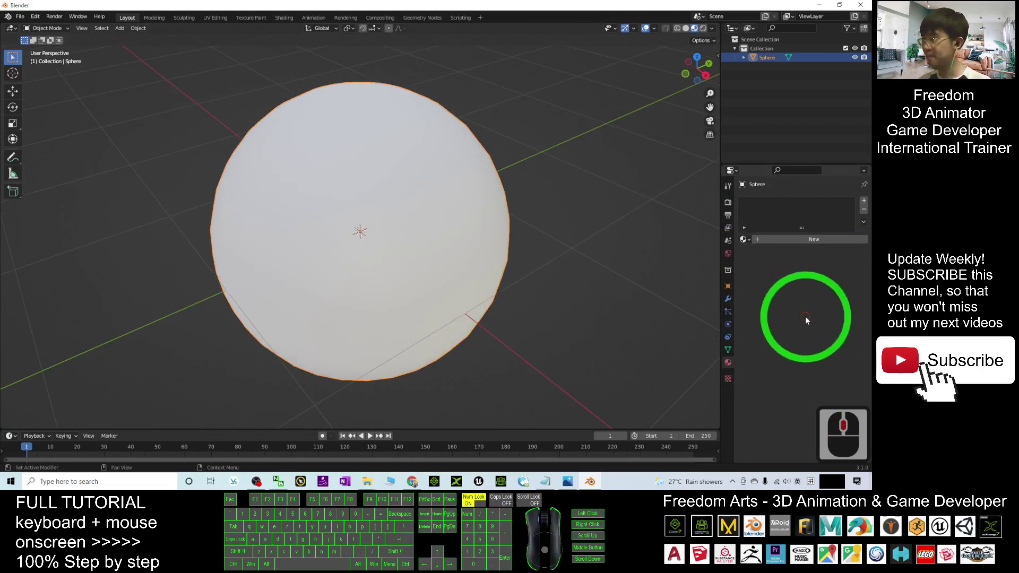
click(774, 245)
click(758, 240)
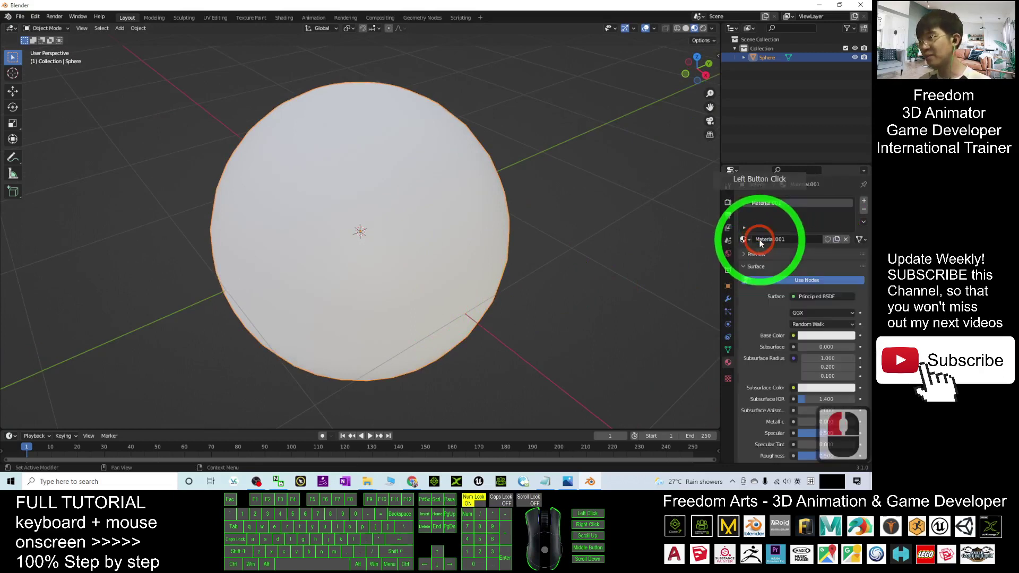
click(793, 337)
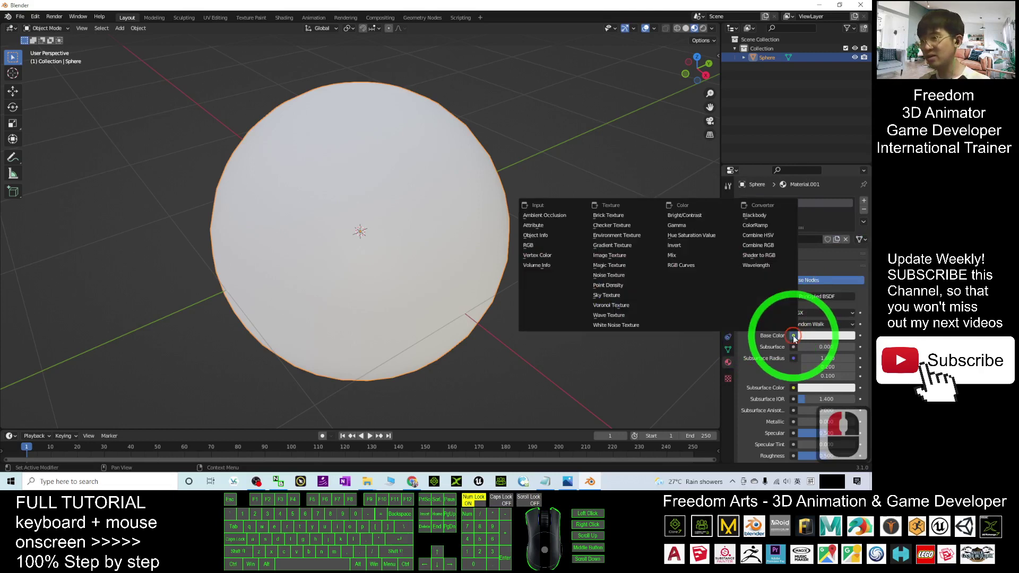
click(606, 257)
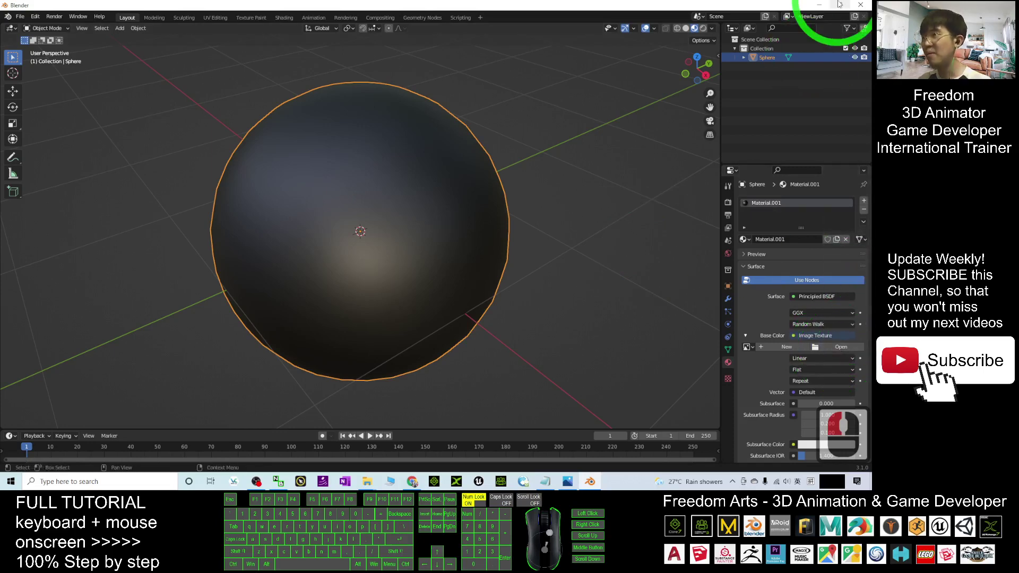
Copy the StreetViewGrabber Output folder's path from File Explorer, then return to Blender
click(819, 6)
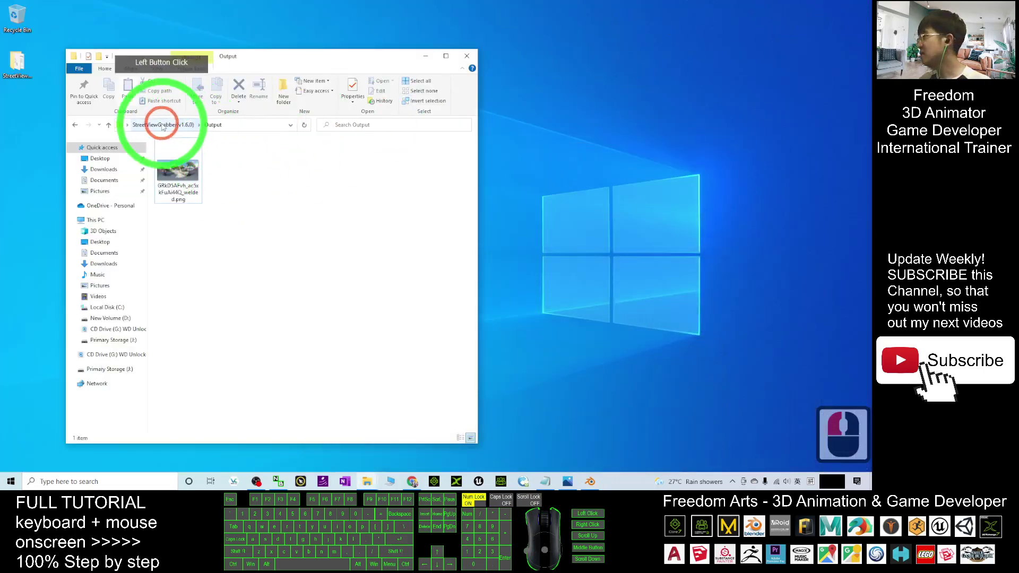
click(227, 125)
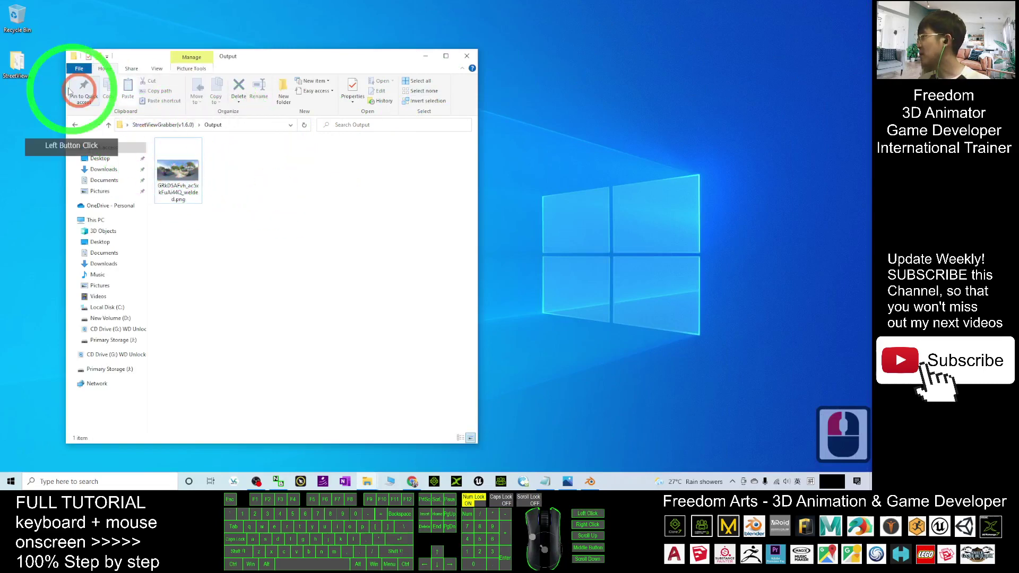
click(19, 65)
click(159, 124)
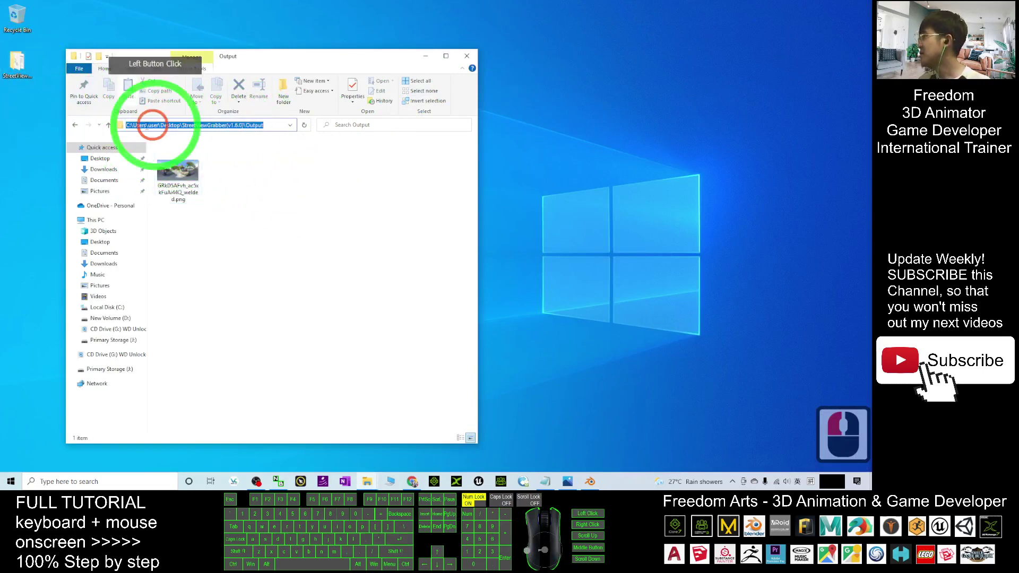
right_click(176, 127)
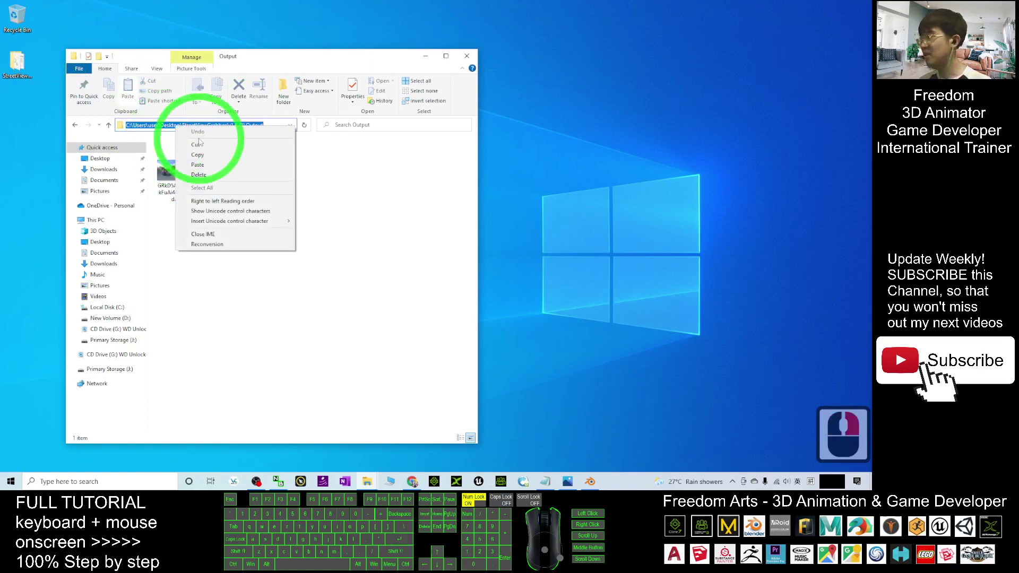
click(197, 154)
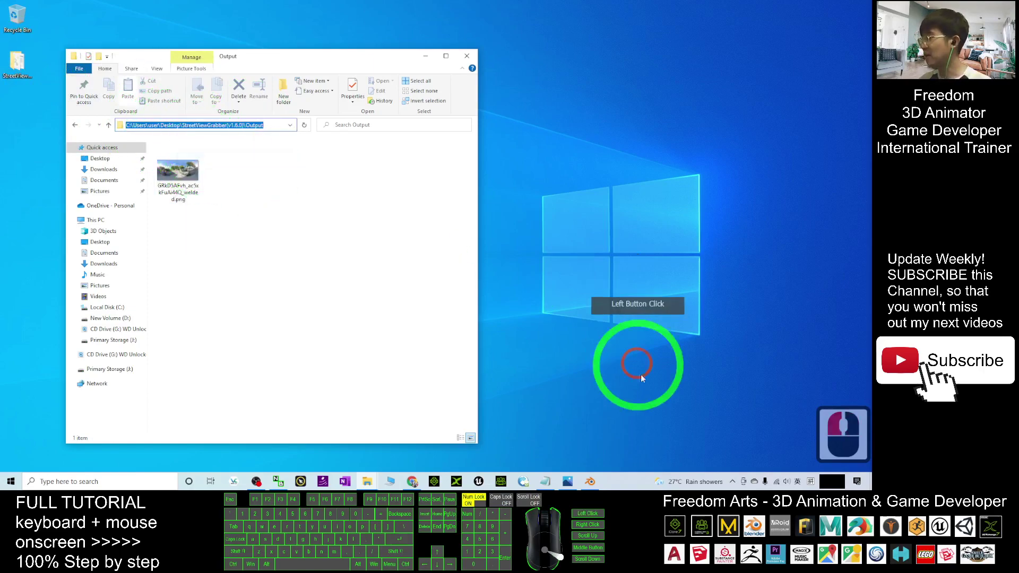
click(590, 481)
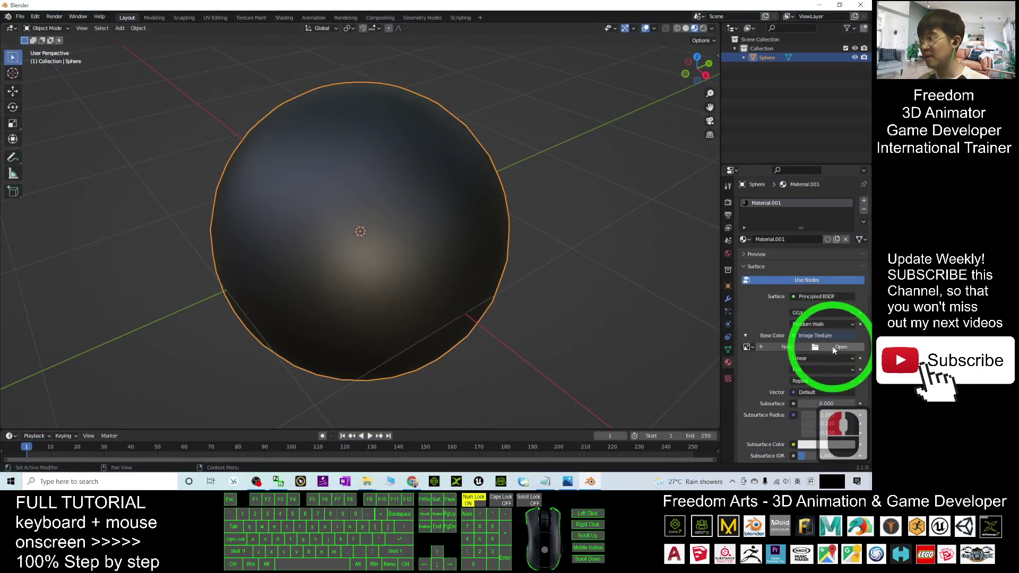
Load the Lingkungan Budi panorama PNG from the Output folder into the Image Texture
click(834, 349)
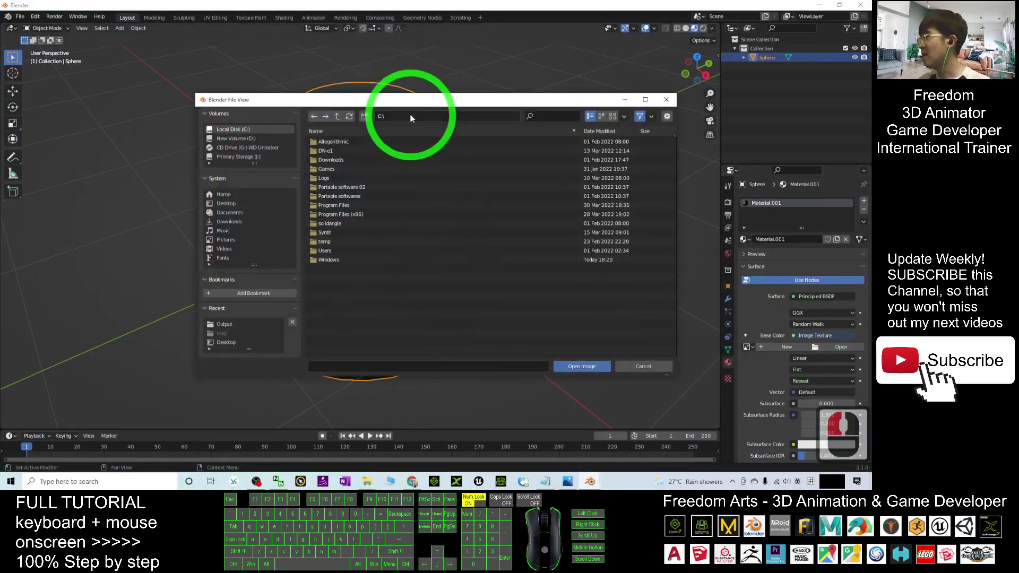
key(ctrl+v)
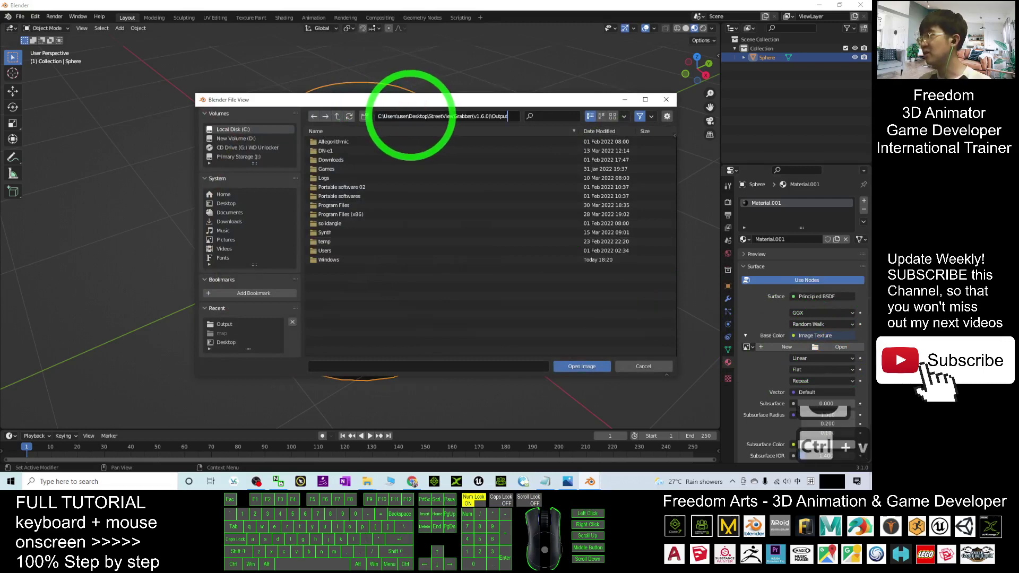
key(Return)
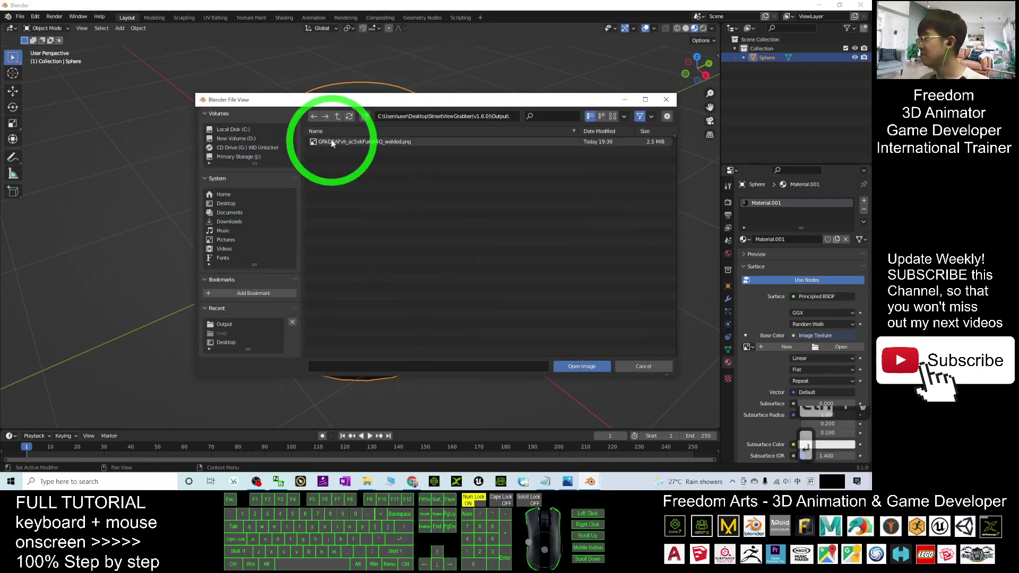
drag(419, 100, 608, 172)
click(528, 215)
double_click(528, 215)
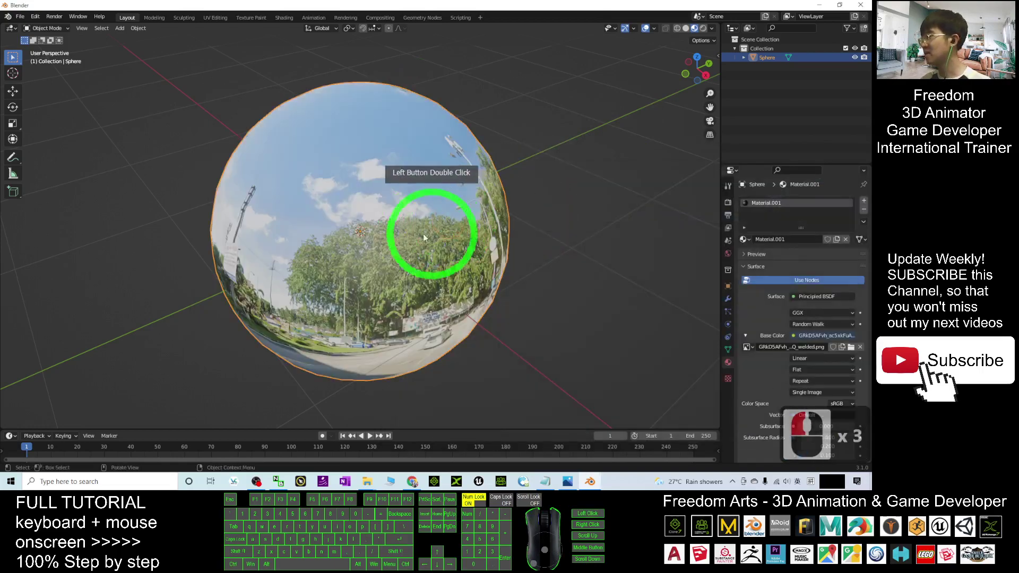
scroll(367, 235, up, 10)
scroll(404, 248, down, 20)
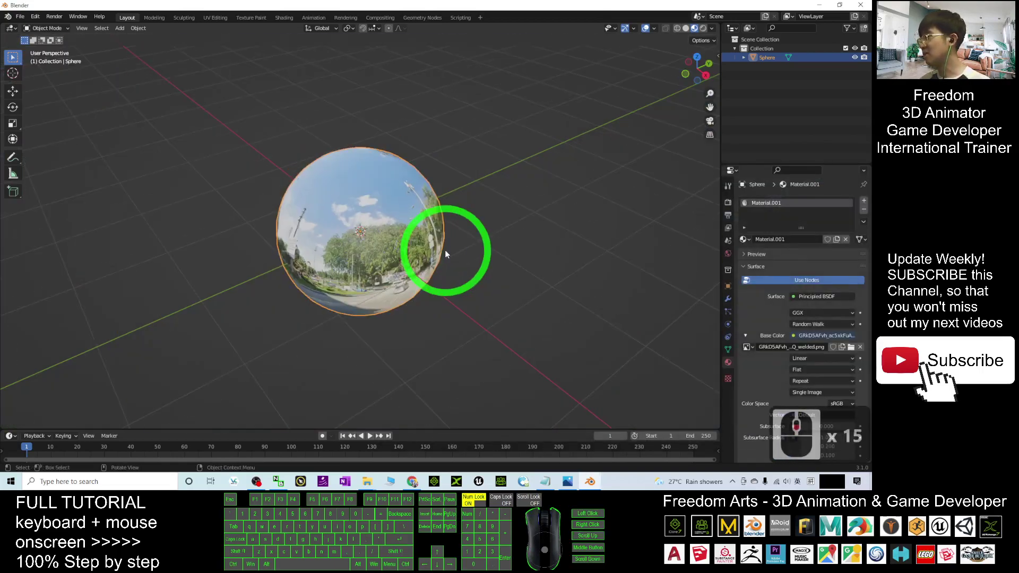
scroll(372, 271, up, 10)
middle_drag(416, 284, 347, 245)
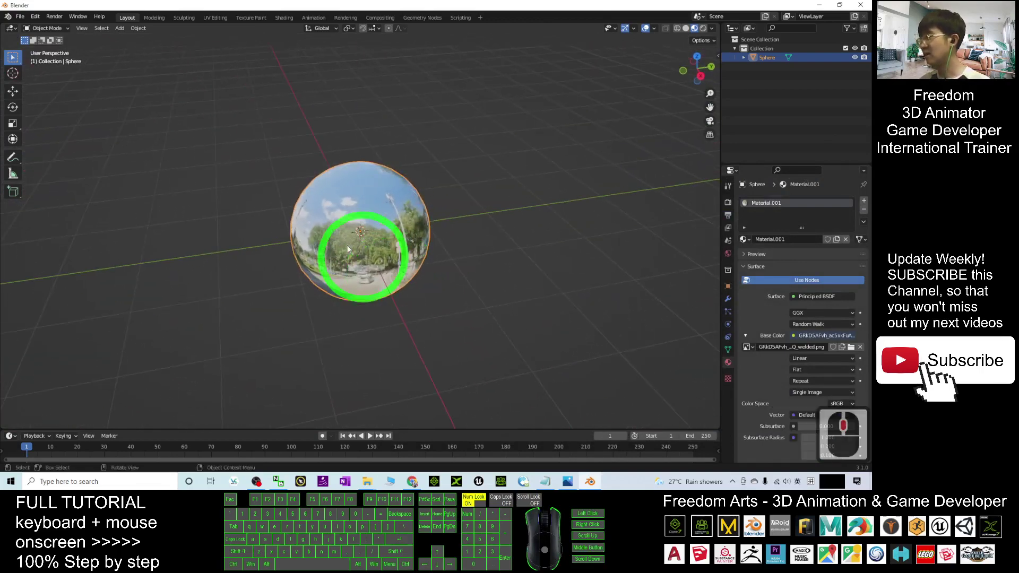
scroll(353, 196, up, 13)
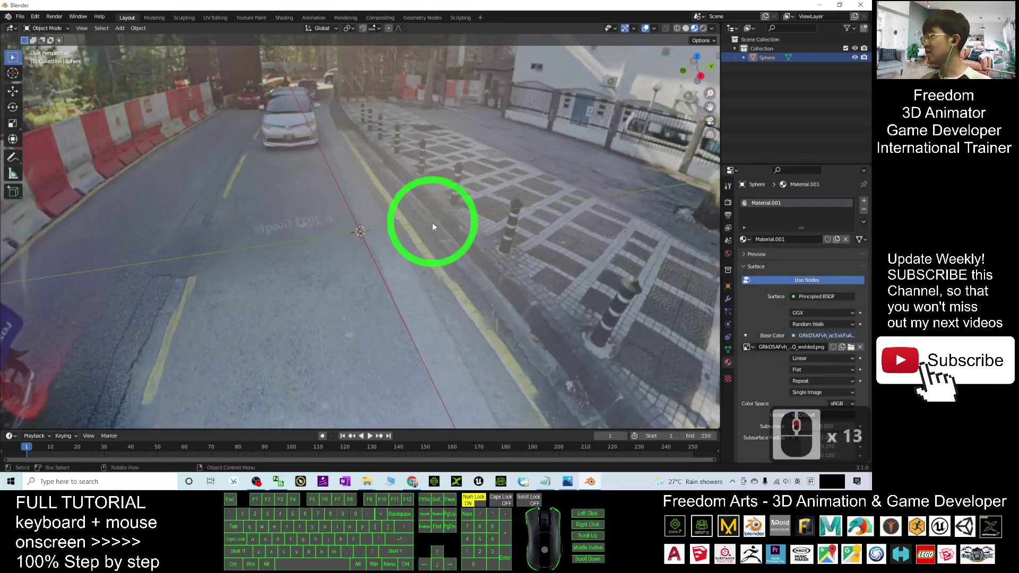
middle_drag(432, 222, 405, 289)
scroll(404, 290, down, 13)
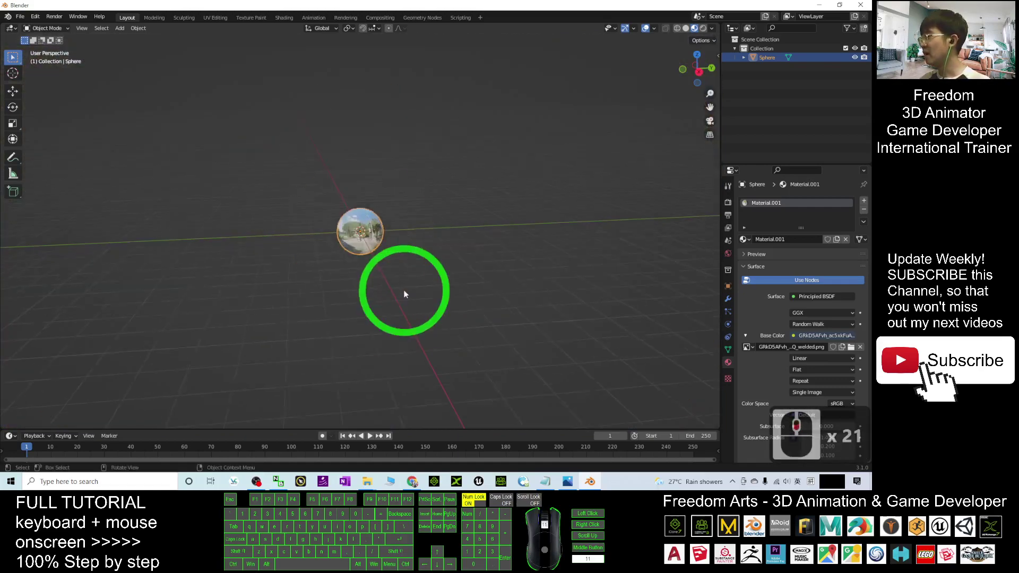
scroll(370, 241, up, 12)
click(409, 209)
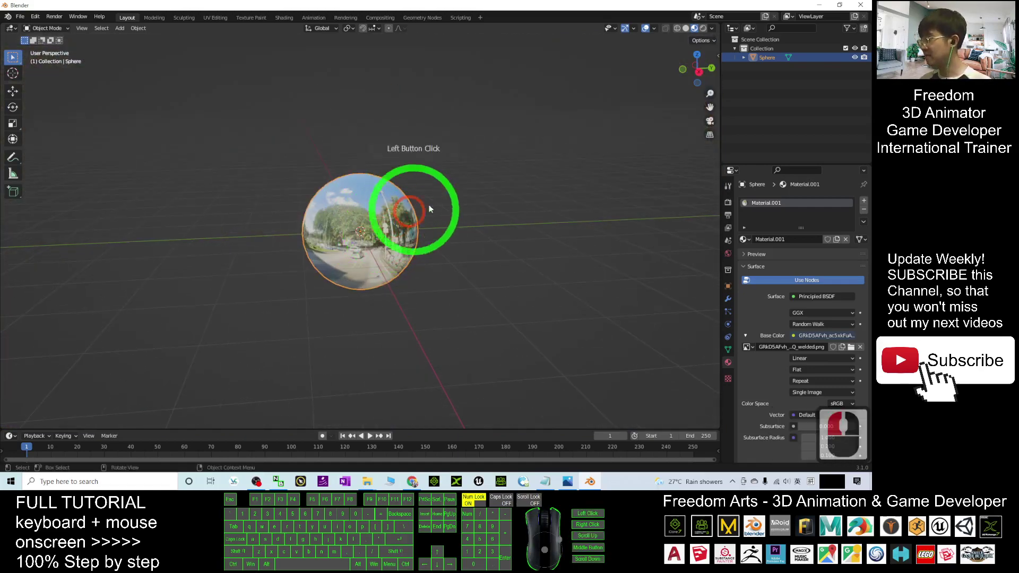
click(384, 230)
click(391, 222)
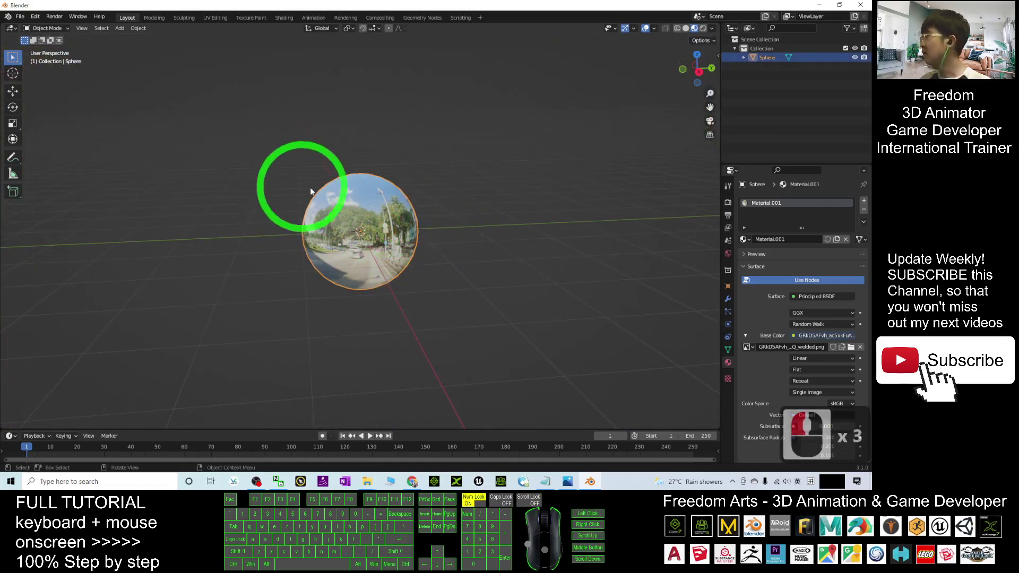
Scale the sphere up large enough to enclose the viewpoint
key(s)
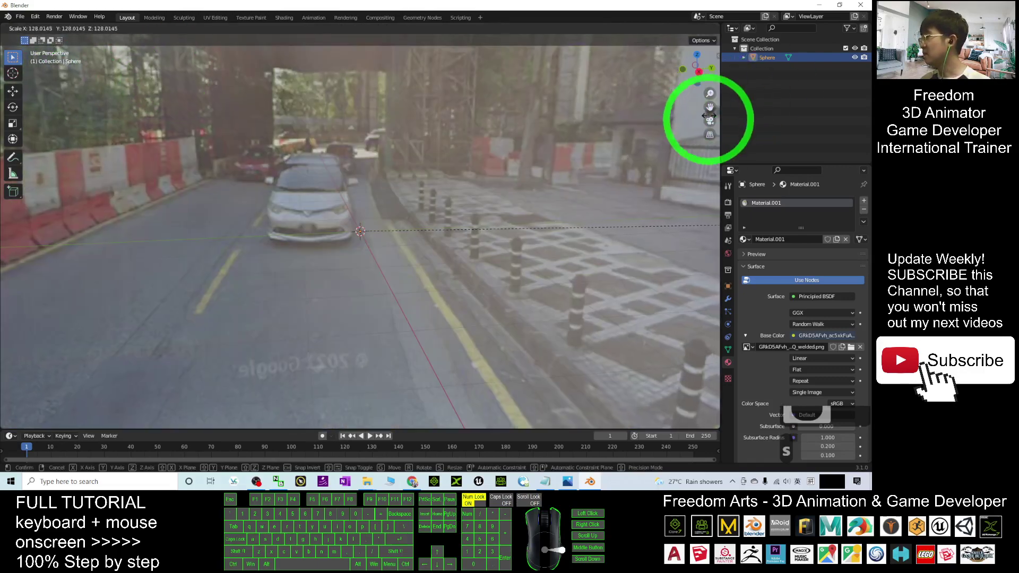
click(475, 252)
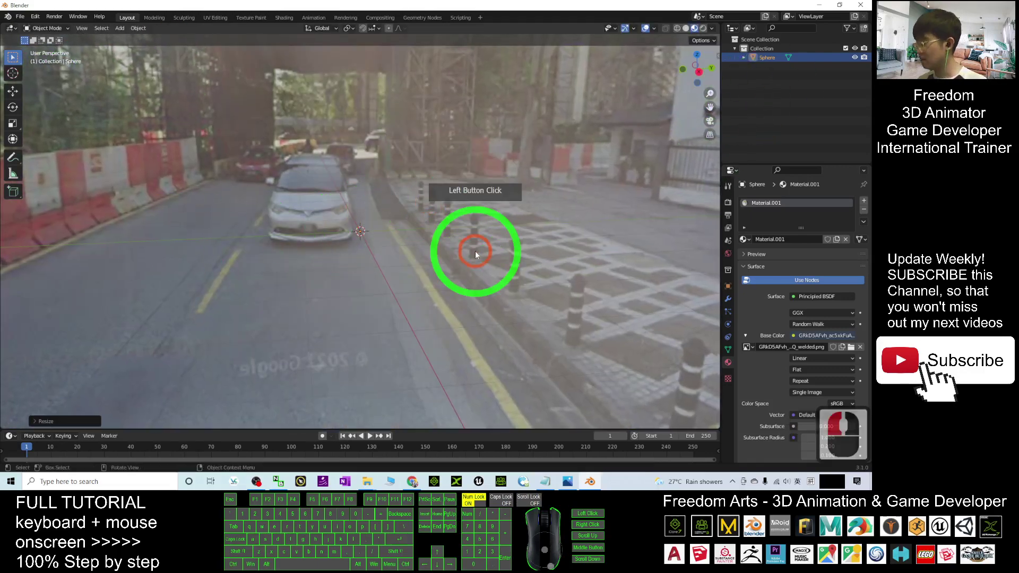
key(ctrl+z)
key(s)
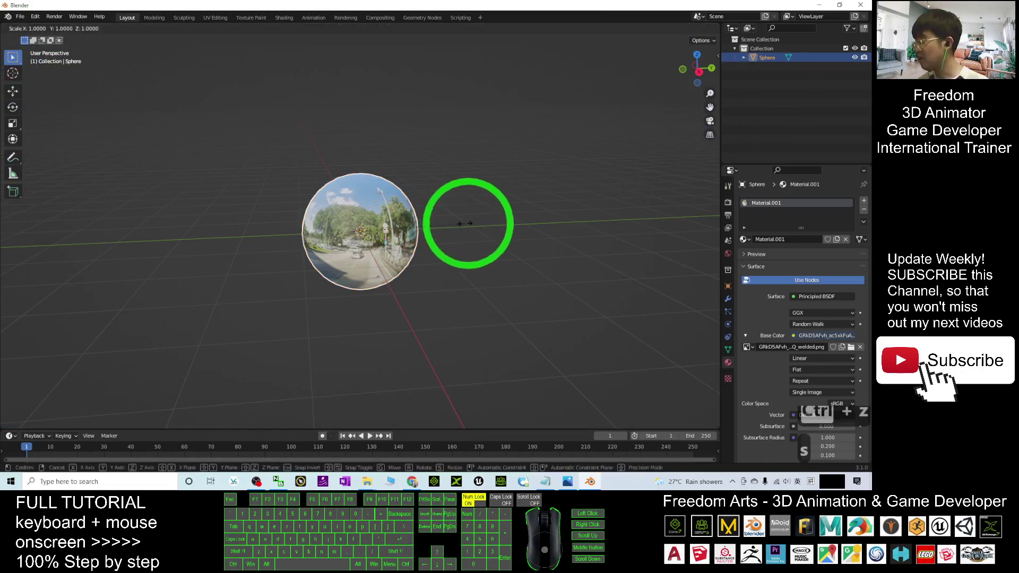
click(421, 250)
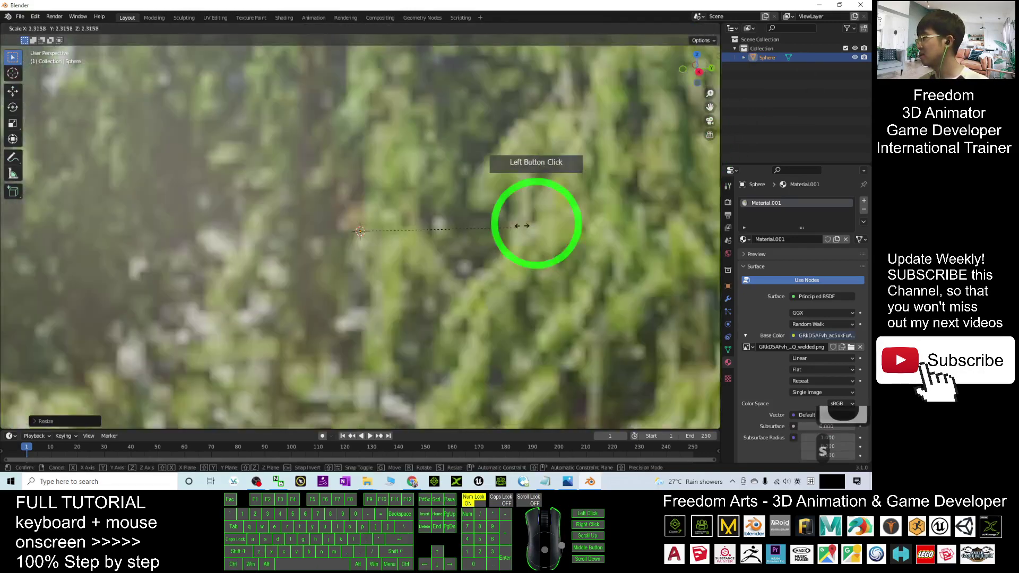
Look around the street panorama from inside the sphere, up toward the trees
scroll(520, 232, down, 10)
scroll(406, 213, up, 17)
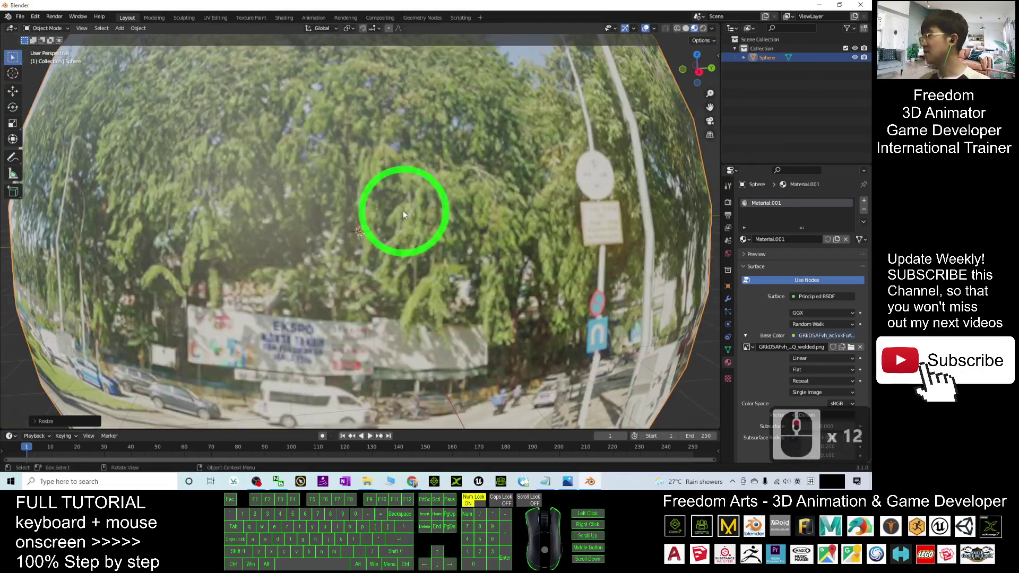
scroll(393, 215, up, 19)
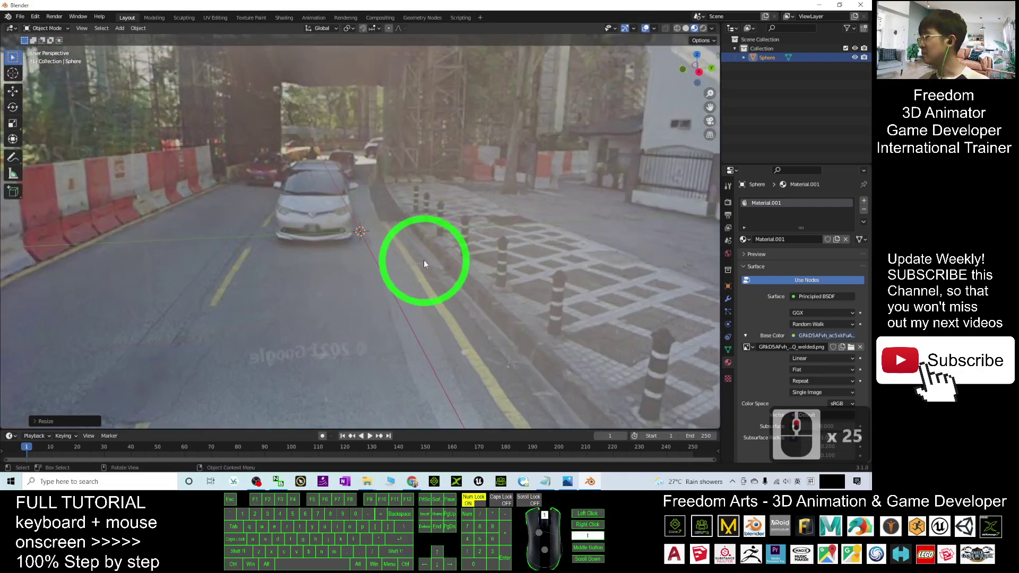
scroll(440, 305, down, 9)
middle_drag(443, 311, 366, 253)
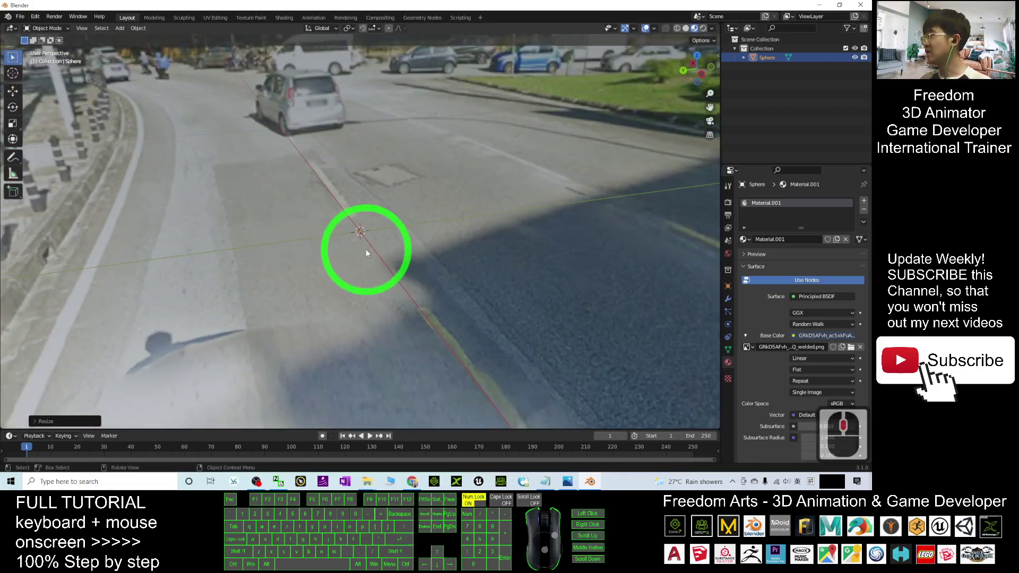
scroll(424, 253, down, 12)
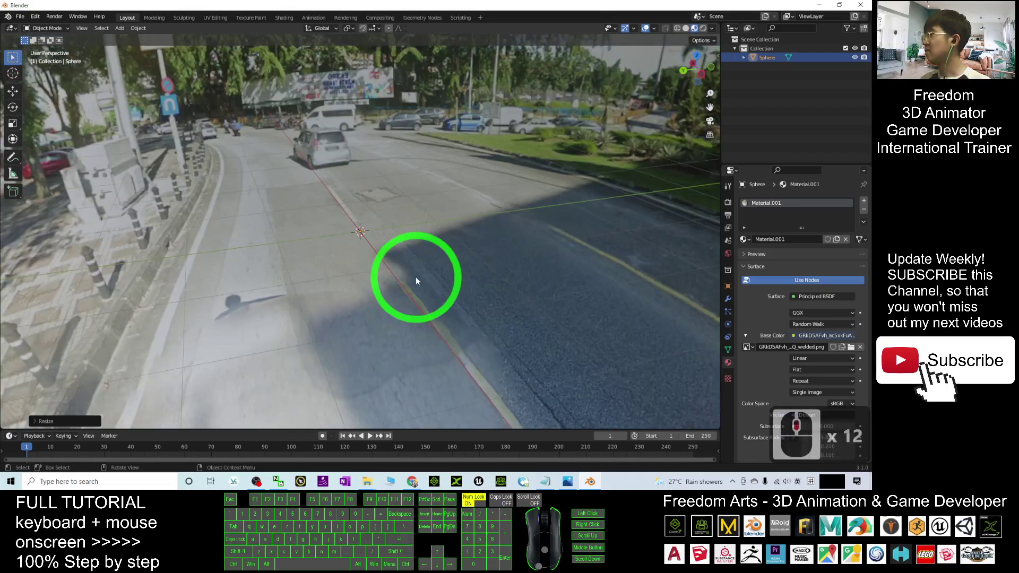
middle_drag(415, 278, 56, 263)
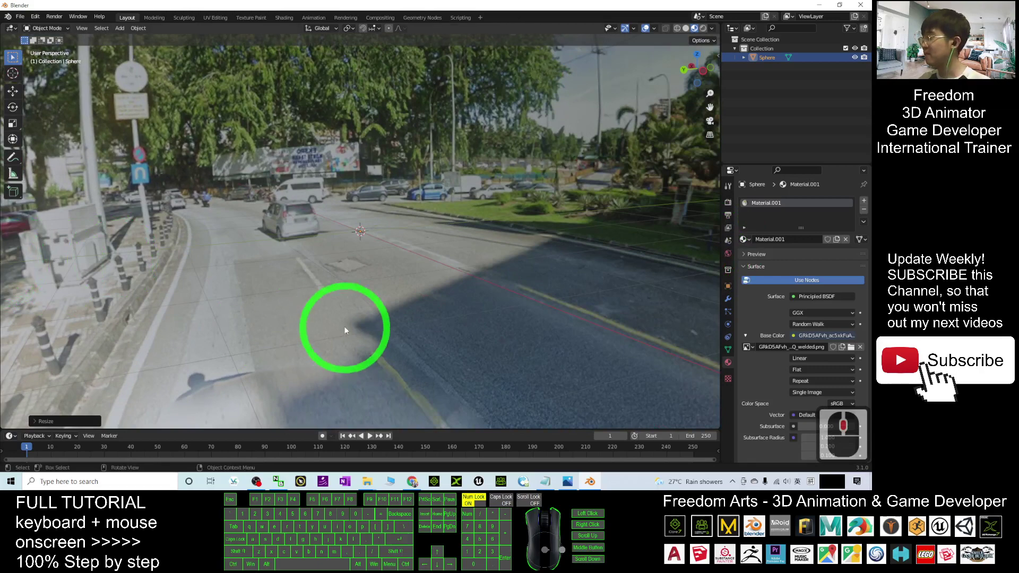
scroll(424, 291, up, 11)
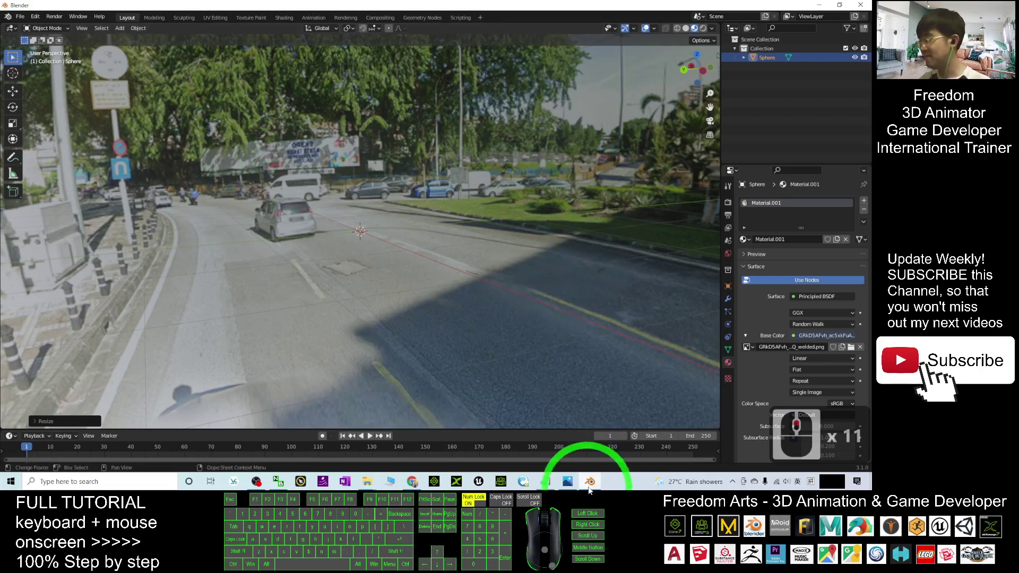
Bring up the Google Street View to Blender 3.1 cover image, cover.jpg, in Photos
click(569, 482)
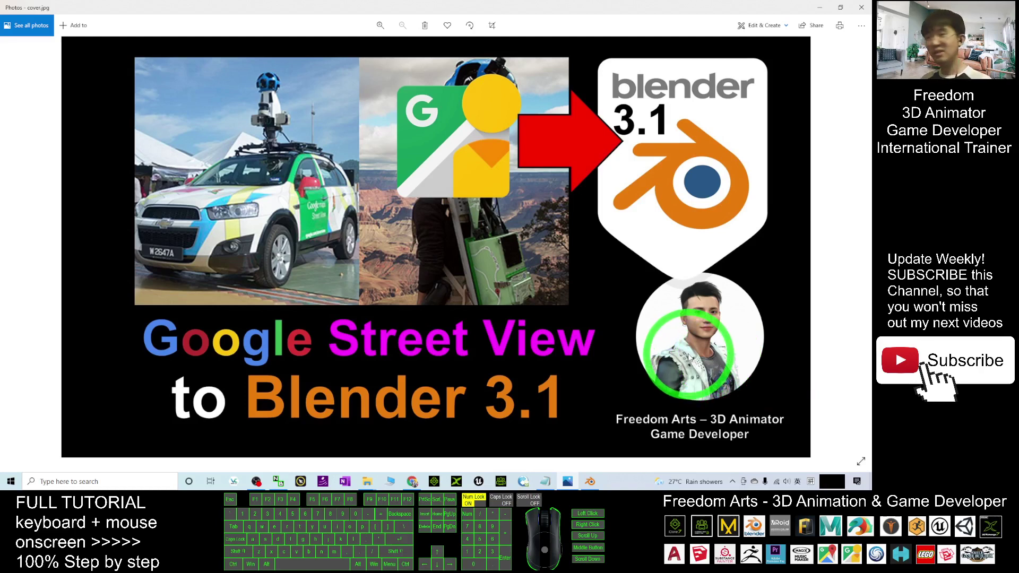
Switch back to Blender, zoom out and orbit around the Lingkungan Budi-textured sphere
click(590, 481)
scroll(405, 260, down, 15)
scroll(409, 255, down, 6)
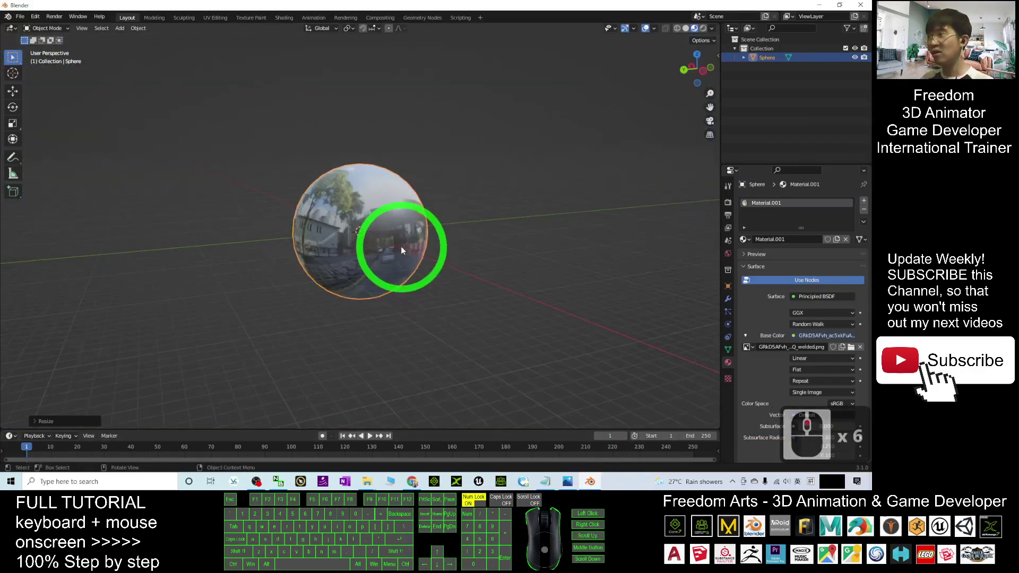
scroll(400, 246, up, 10)
middle_drag(361, 266, 496, 281)
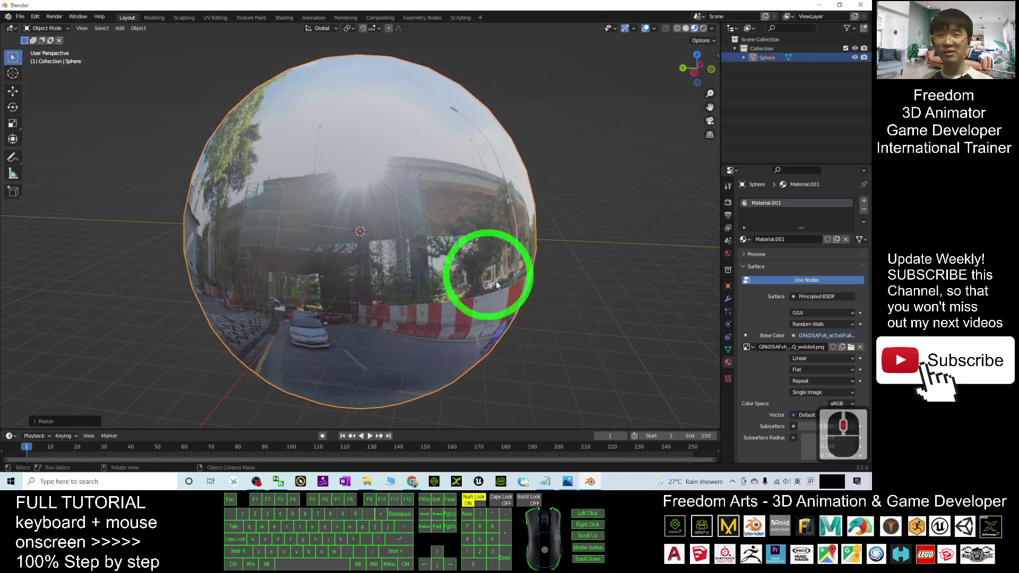